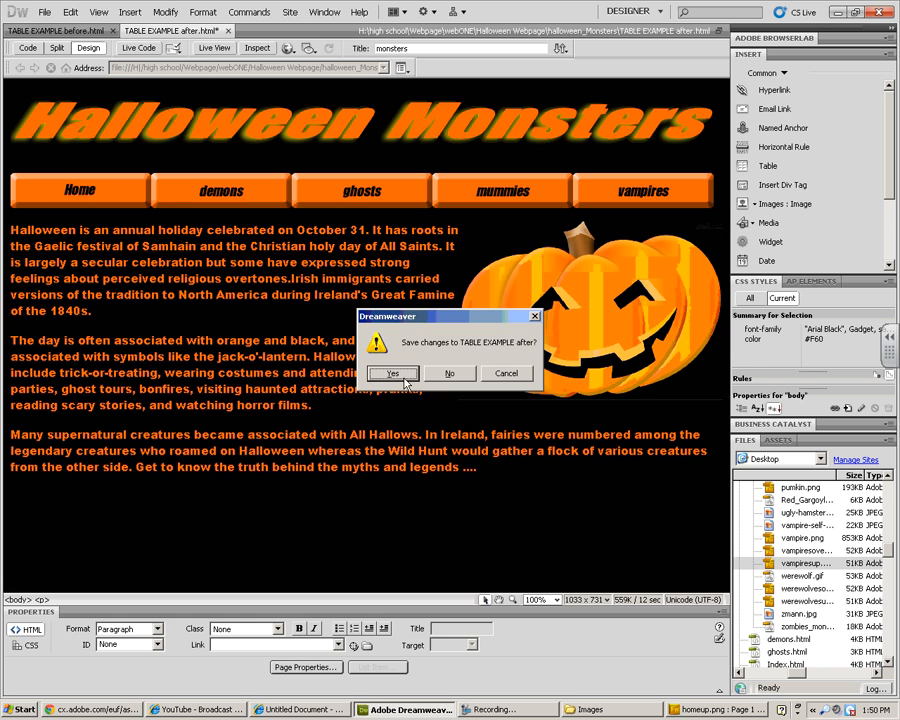
# Step: Save the changes to TABLE EXAMPLE after and check in the browser preview how the page reflows in a narrower window
pyautogui.click(382, 373)
pyautogui.click(320, 710)
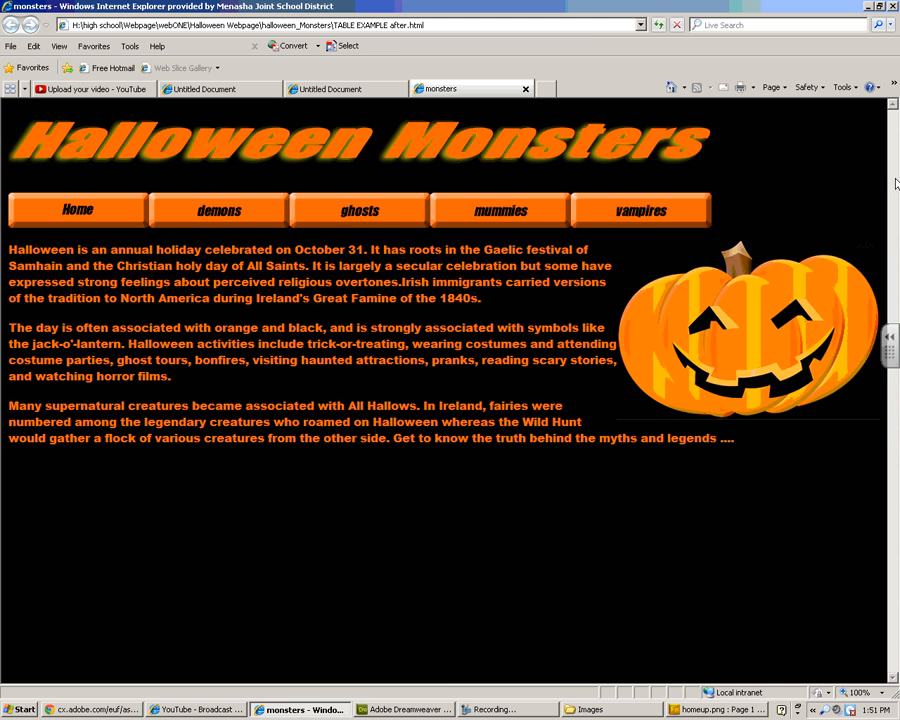
pyautogui.doubleClick(619, 10)
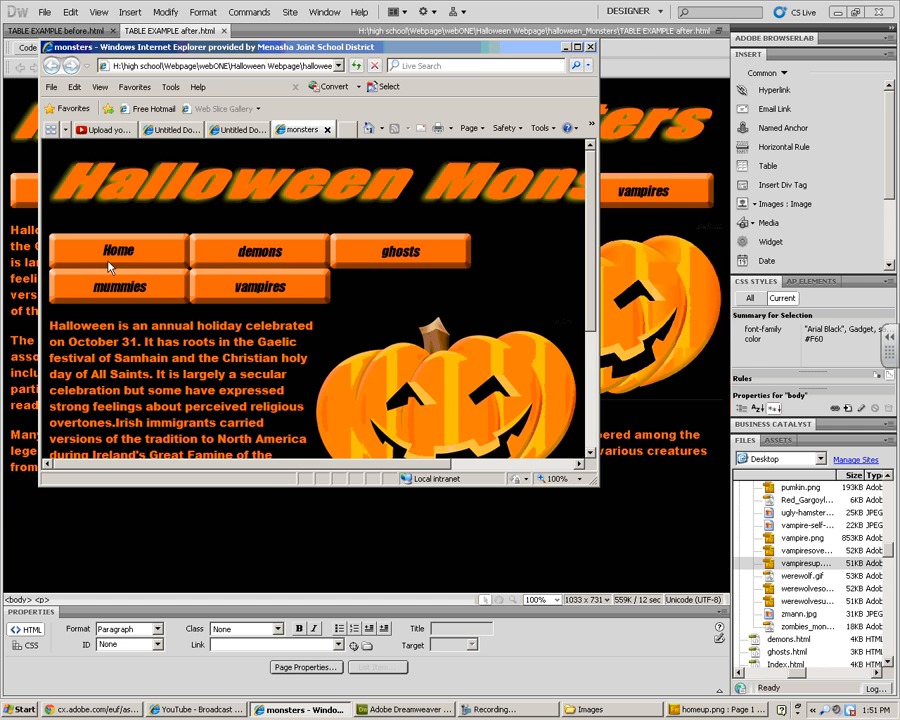
pyautogui.moveTo(592, 483); pyautogui.dragTo(235, 444)
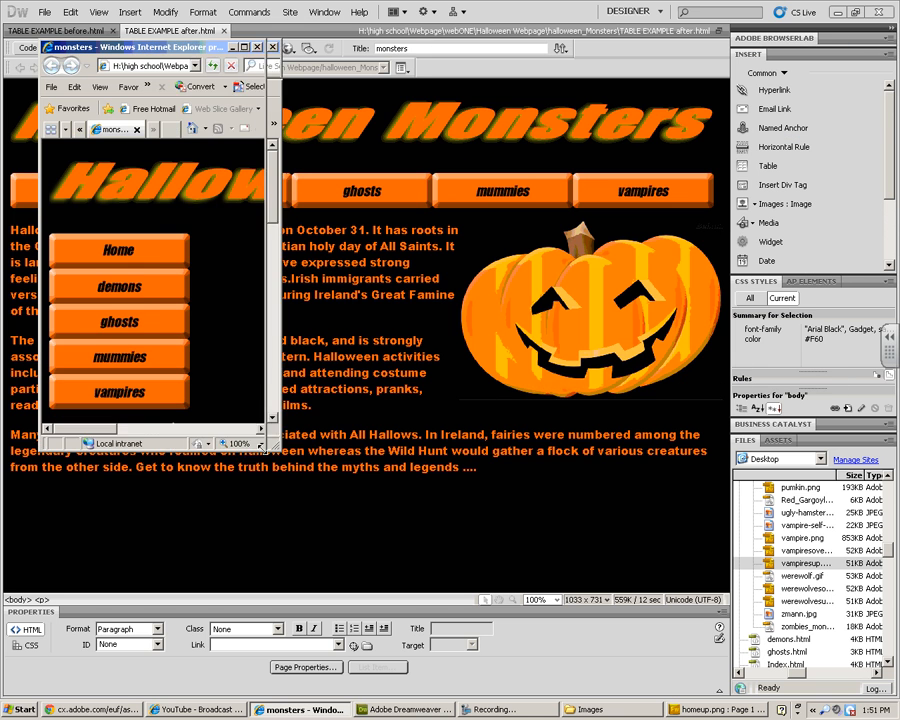
pyautogui.moveTo(229, 182); pyautogui.dragTo(229, 63)
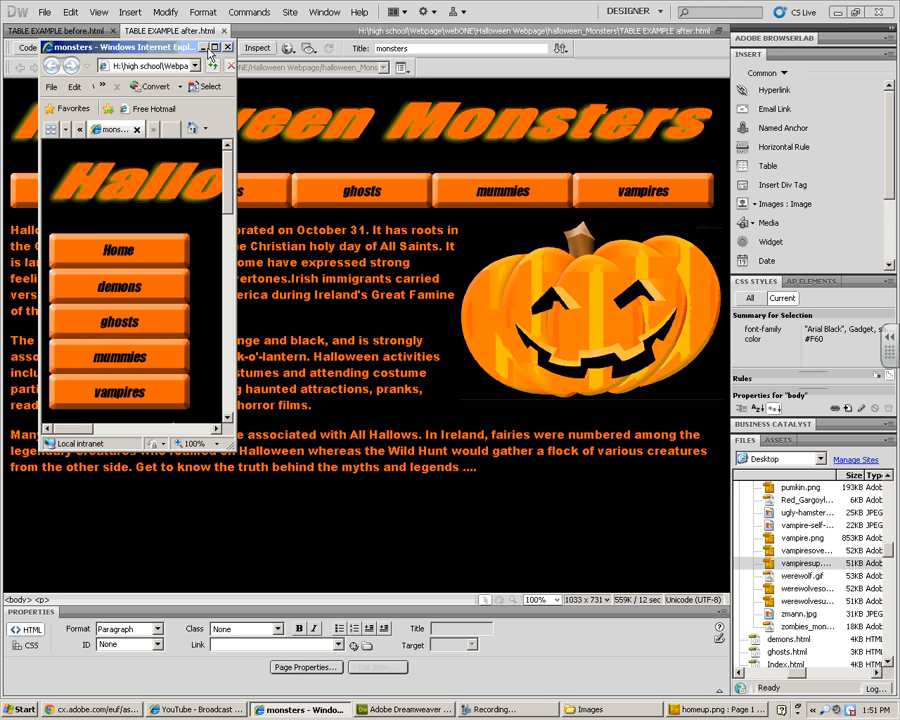
pyautogui.click(204, 47)
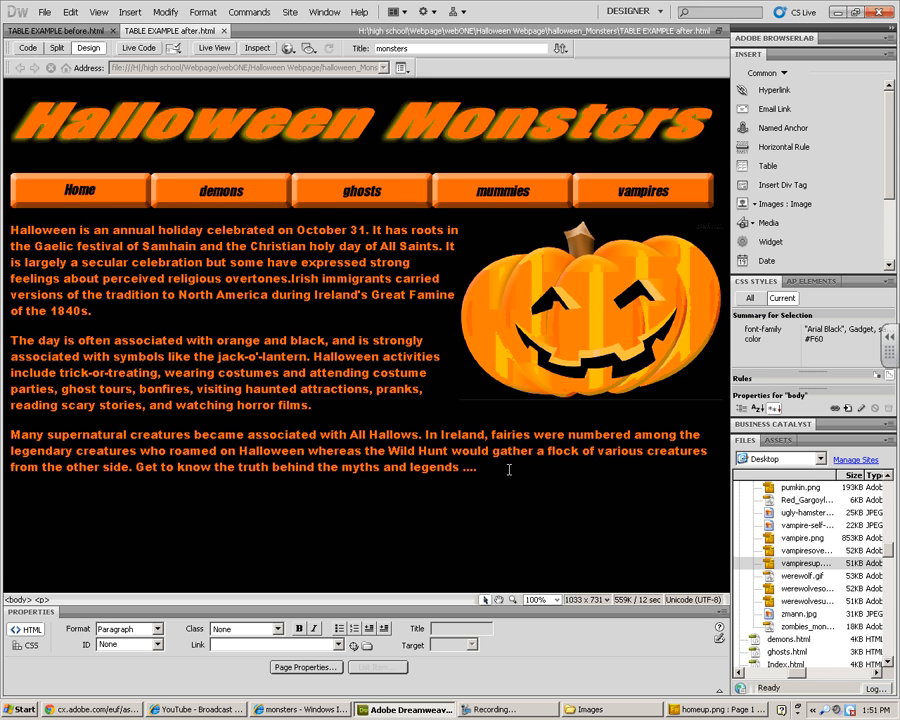
pyautogui.hotkey('shift', 'Left')
pyautogui.hotkey('shift', 'Left')
pyautogui.click(494, 487)
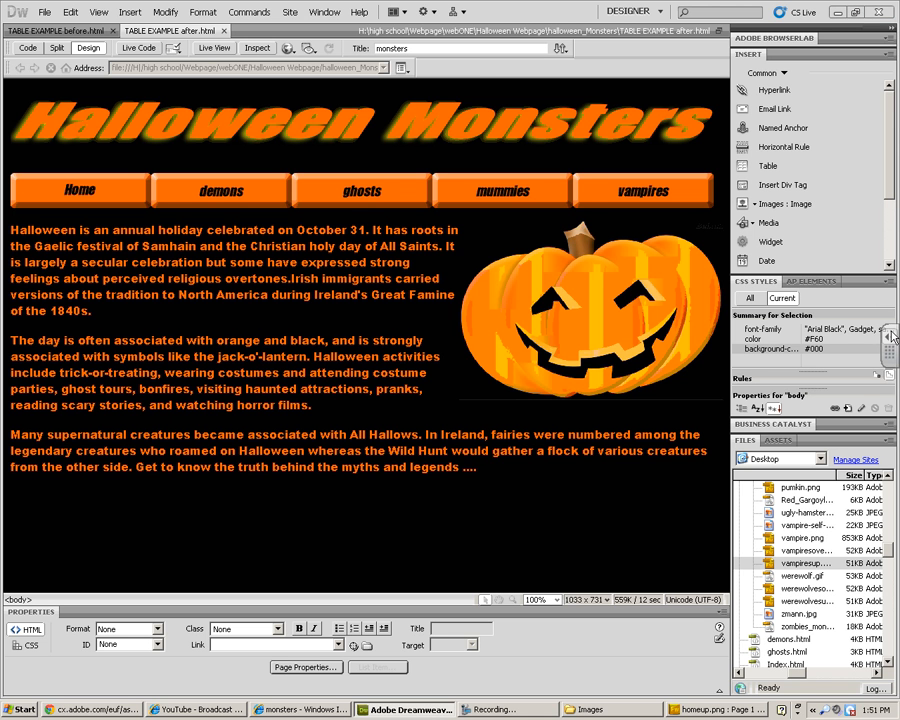
# Step: Draw a red ink outline around the page content, with row lines under the banner and under the navigation buttons
pyautogui.click(886, 285)
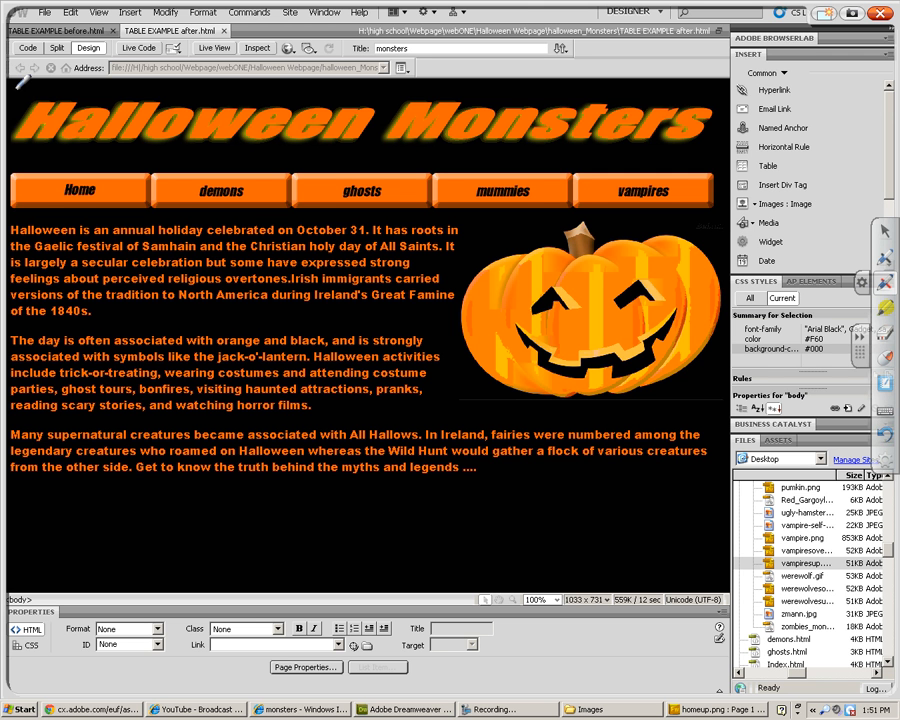
pyautogui.moveTo(12, 84)
pyautogui.mouseDown()
pyautogui.moveTo(693, 81)
pyautogui.moveTo(724, 97)
pyautogui.moveTo(726, 506)
pyautogui.moveTo(8, 505)
pyautogui.moveTo(12, 60)
pyautogui.mouseUp()
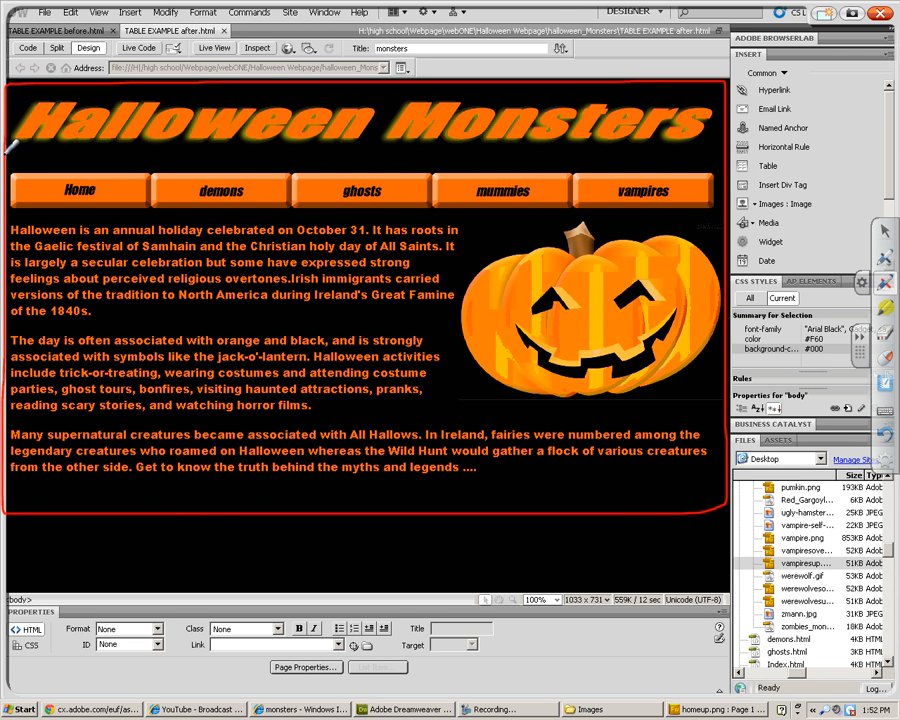
pyautogui.moveTo(12, 148); pyautogui.dragTo(726, 152)
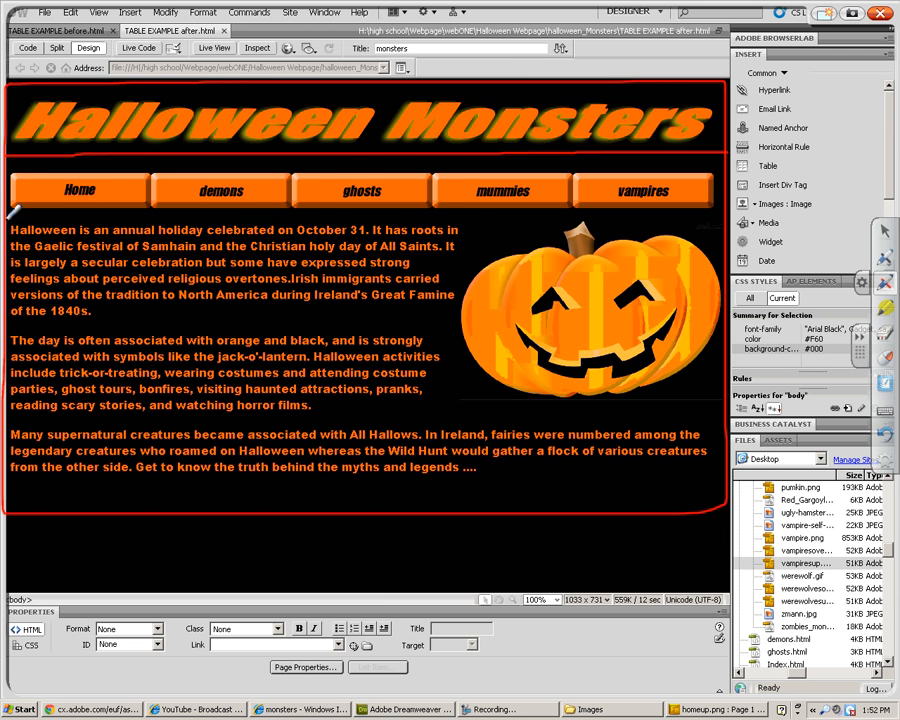
pyautogui.moveTo(12, 214)
pyautogui.mouseDown()
pyautogui.moveTo(94, 205)
pyautogui.moveTo(733, 214)
pyautogui.mouseUp()
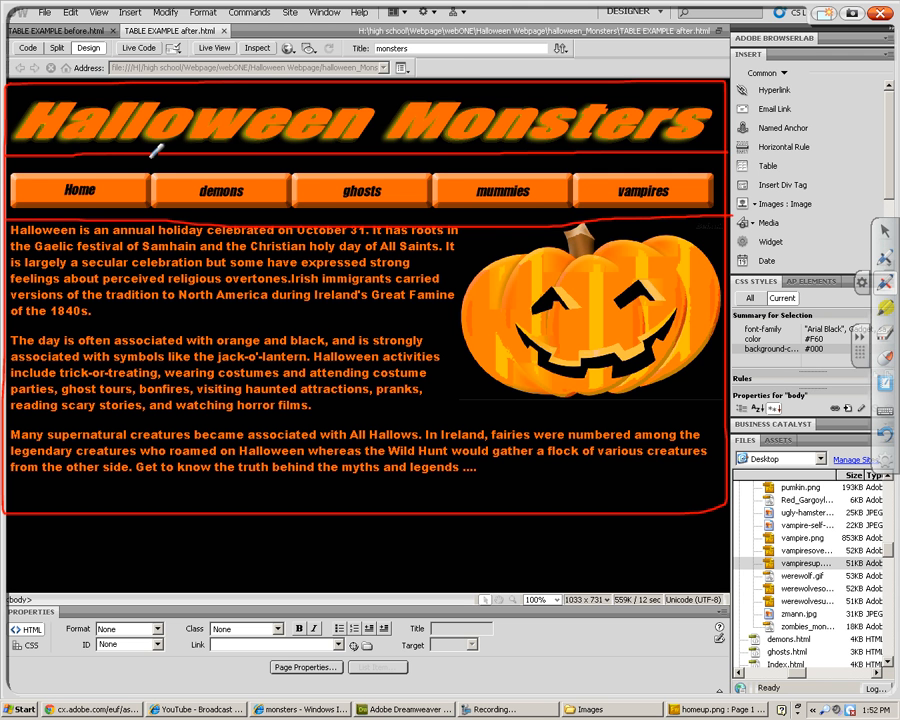
# Step: Ink column dividers between the five navigation buttons and a row line below the text, and close the ink overlay
pyautogui.moveTo(152, 153); pyautogui.dragTo(153, 213)
pyautogui.moveTo(293, 153); pyautogui.dragTo(293, 212)
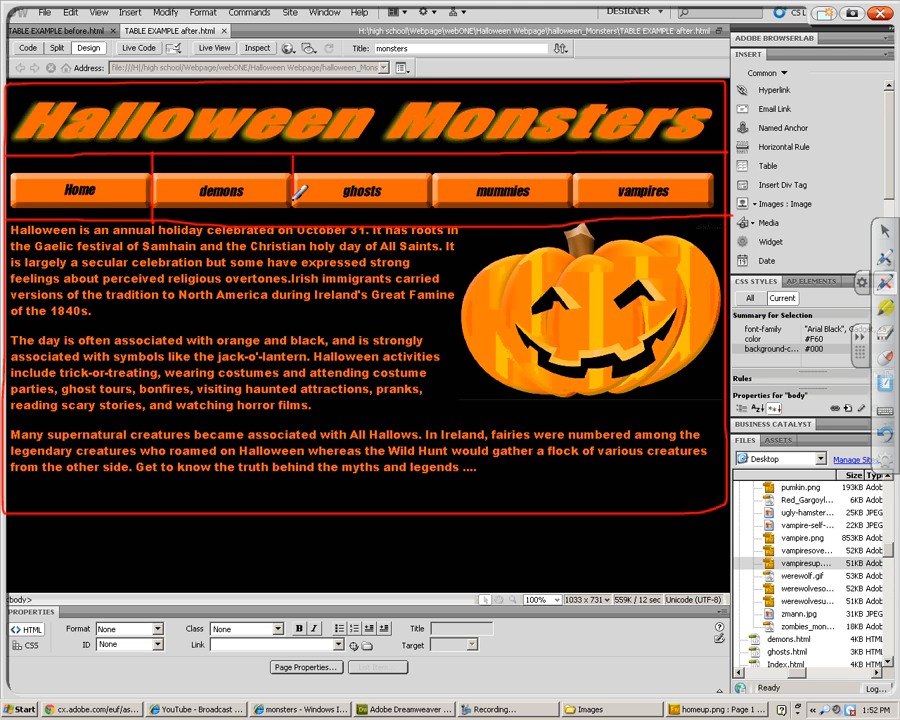
pyautogui.moveTo(434, 152); pyautogui.dragTo(434, 210)
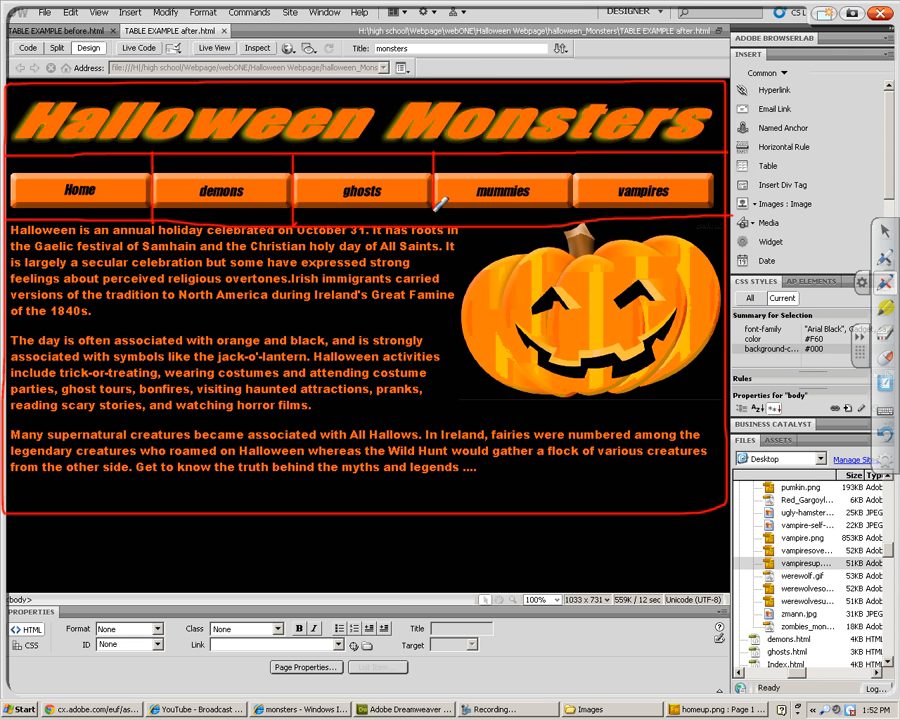
pyautogui.moveTo(574, 153); pyautogui.dragTo(574, 213)
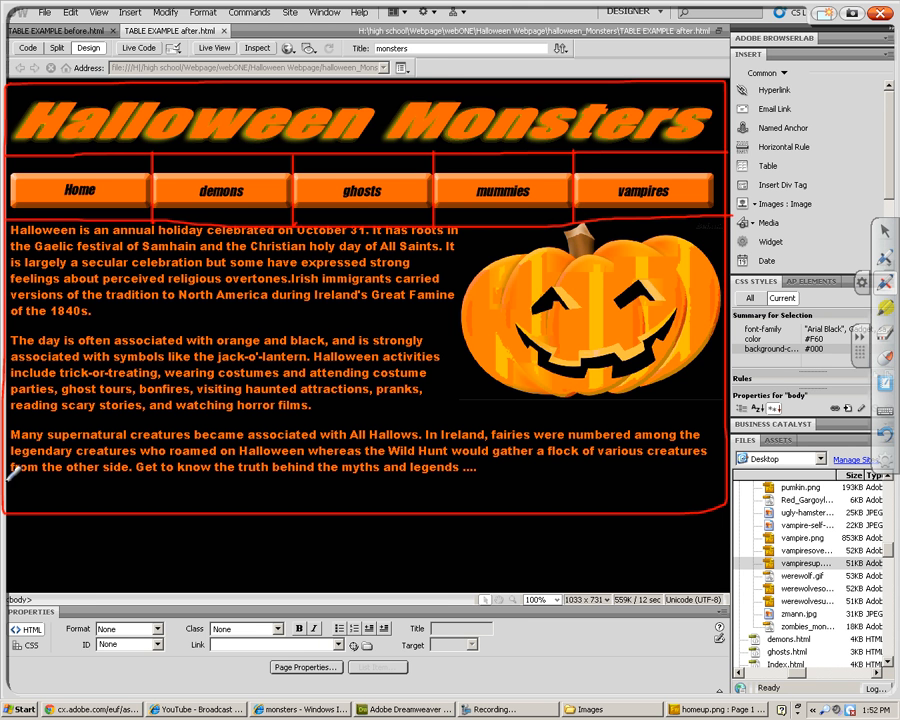
pyautogui.moveTo(8, 479); pyautogui.dragTo(690, 468)
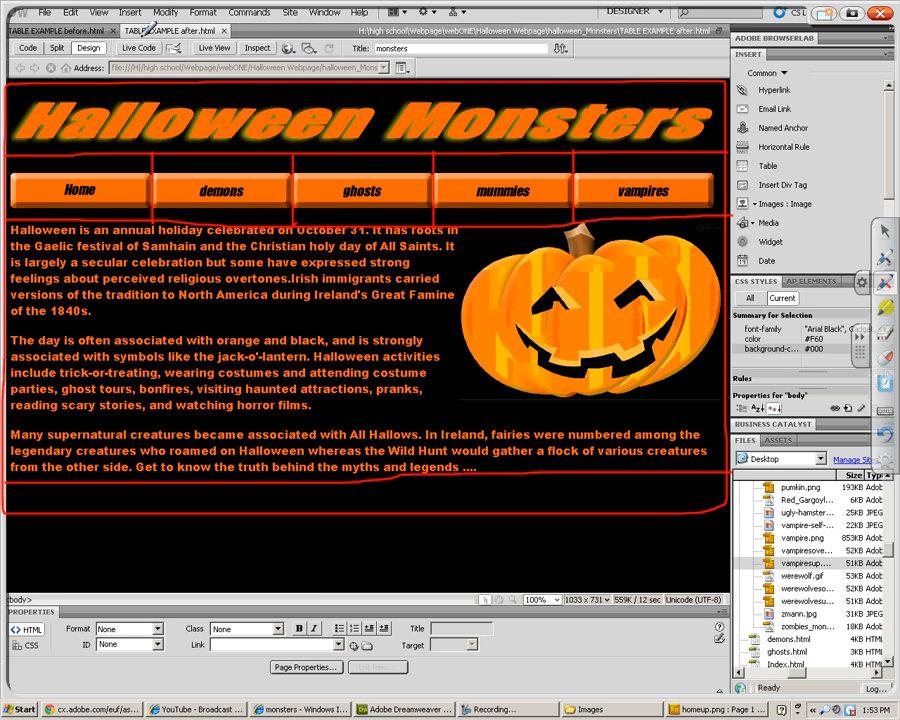
pyautogui.click(881, 14)
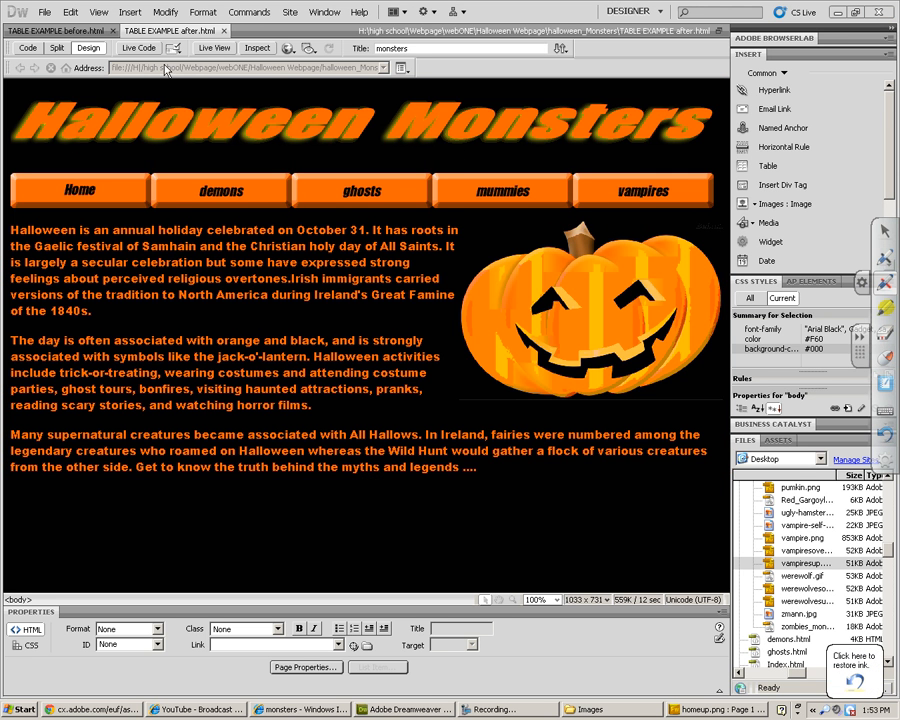
# Step: Create a new blank HTML page with no layout
pyautogui.click(44, 13)
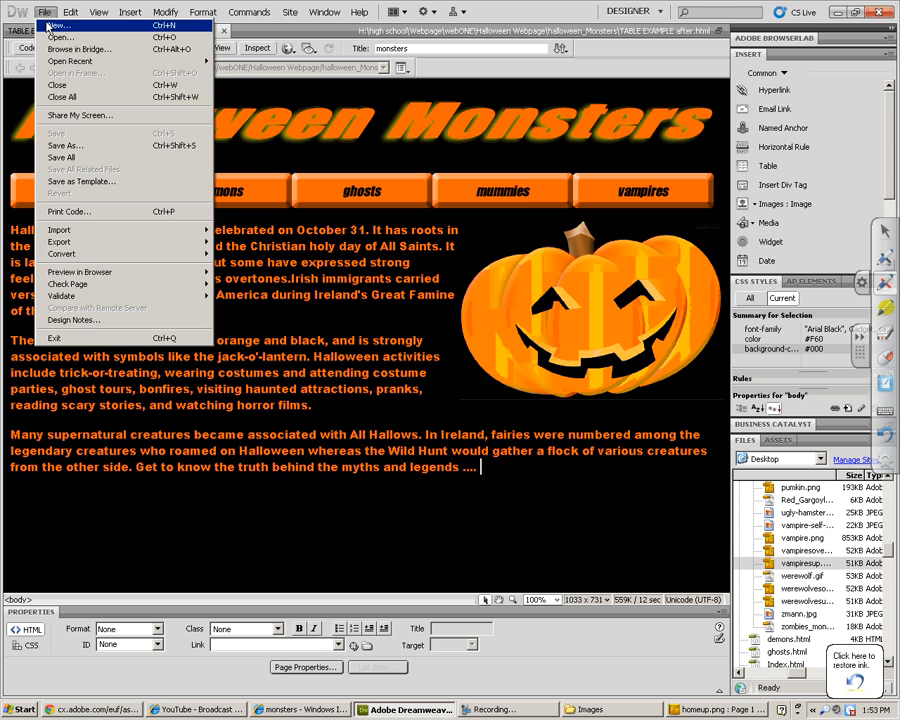
pyautogui.click(58, 26)
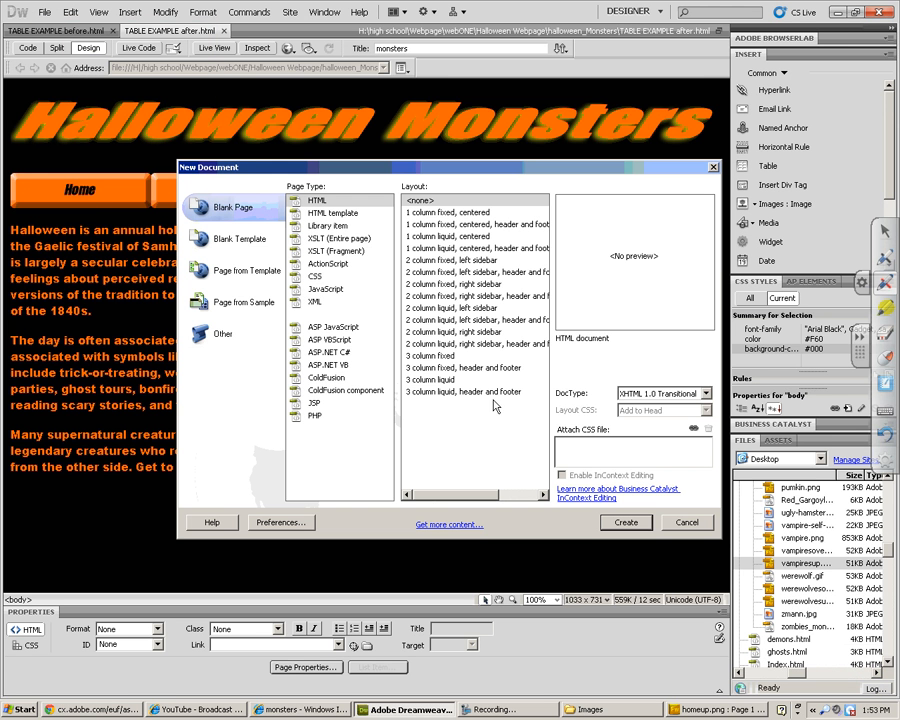
pyautogui.click(640, 523)
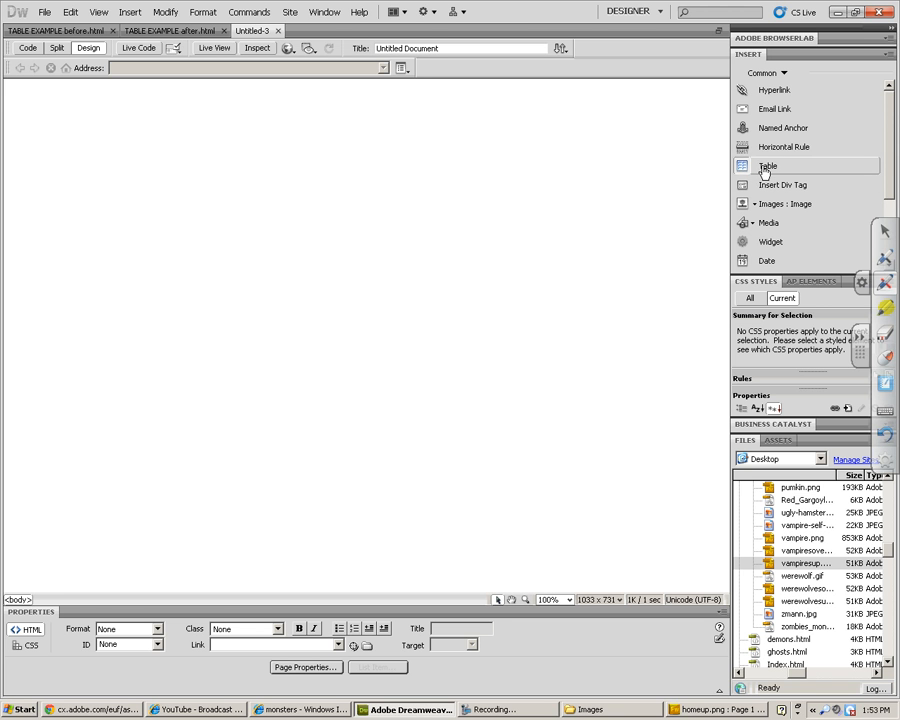
# Step: Insert a table with 4 rows and 5 columns, 1000 pixels wide, with border thickness 0
pyautogui.click(765, 168)
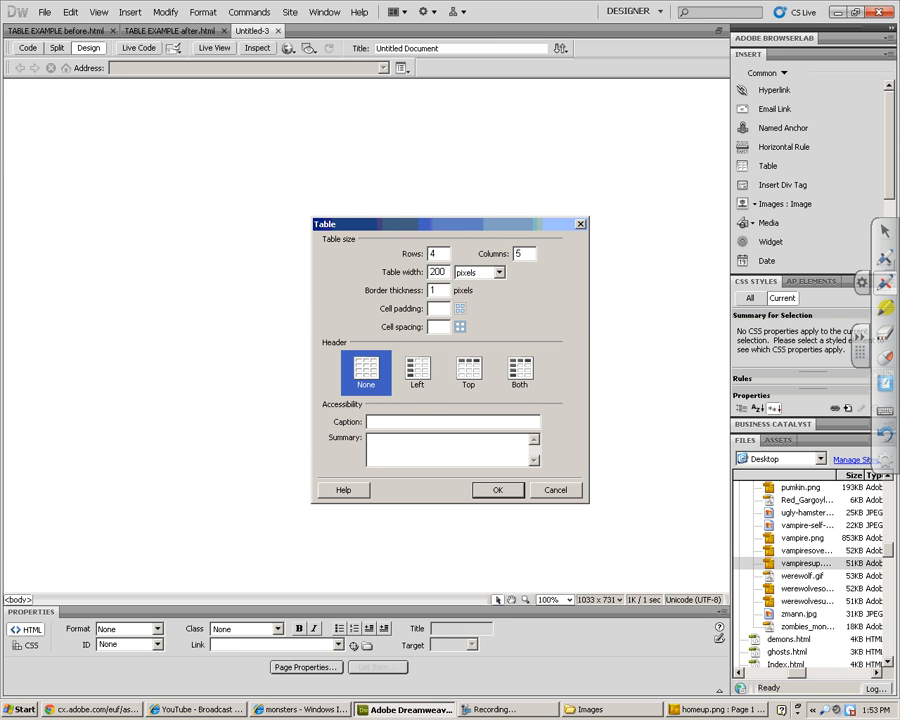
pyautogui.click(525, 254)
pyautogui.moveTo(446, 272); pyautogui.dragTo(365, 274)
pyautogui.write('1000')
pyautogui.moveTo(440, 290); pyautogui.dragTo(419, 288)
pyautogui.click(515, 490)
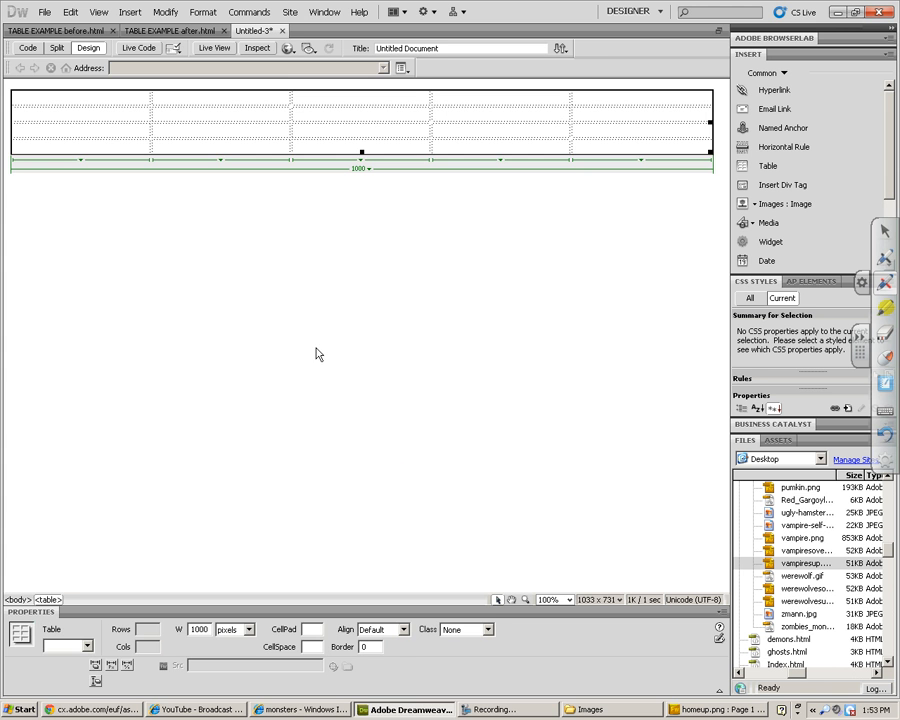
pyautogui.click(310, 256)
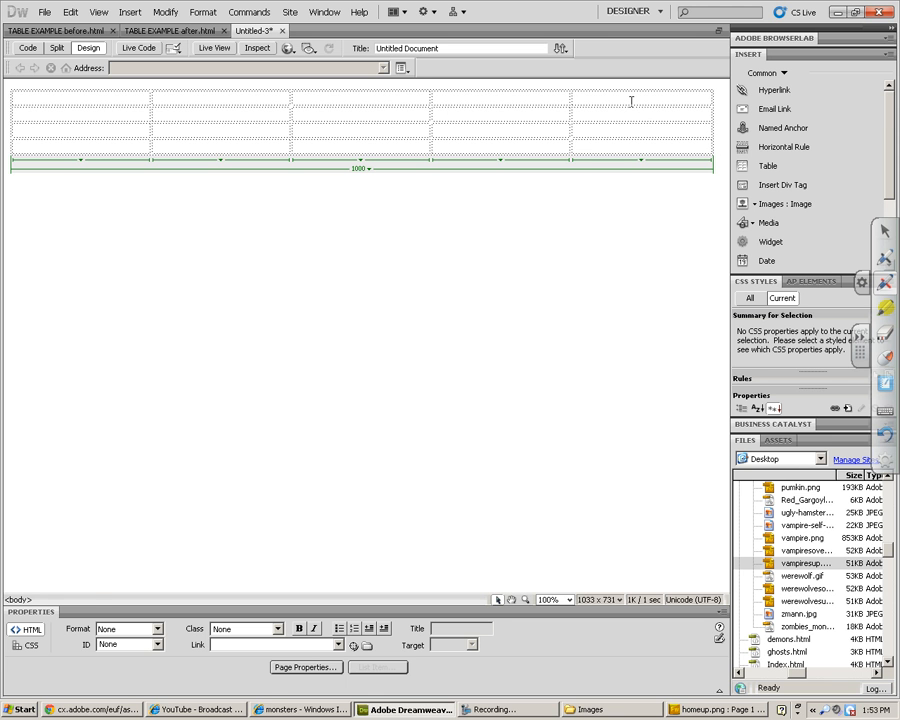
# Step: Merge the five cells of the table's first row into one cell
pyautogui.moveTo(631, 101); pyautogui.dragTo(136, 102)
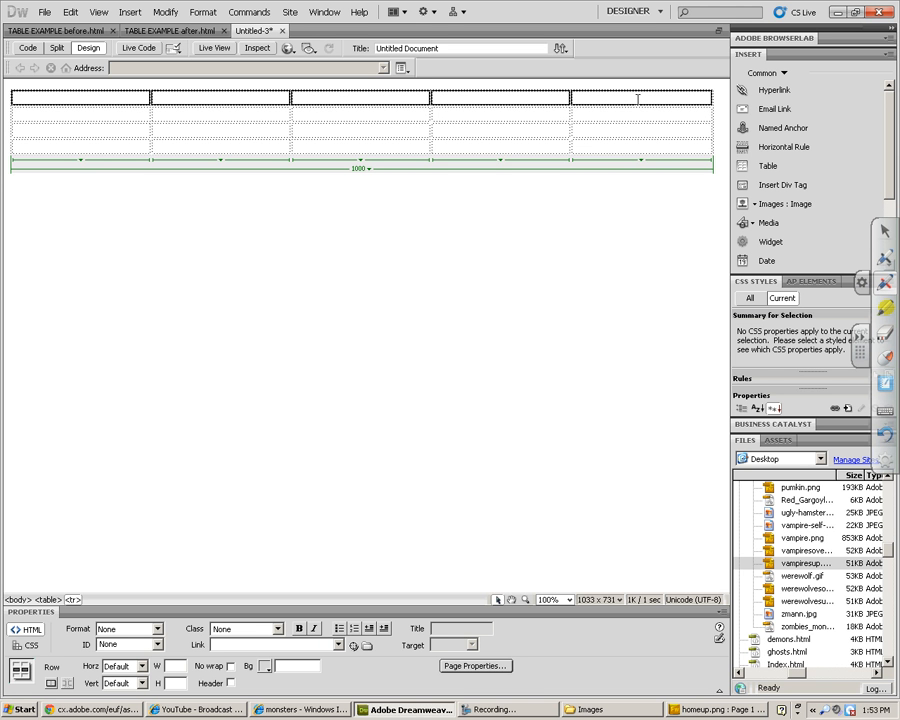
pyautogui.rightClick(131, 97)
pyautogui.click(105, 103)
pyautogui.moveTo(96, 97); pyautogui.dragTo(610, 100)
pyautogui.rightClick(611, 99)
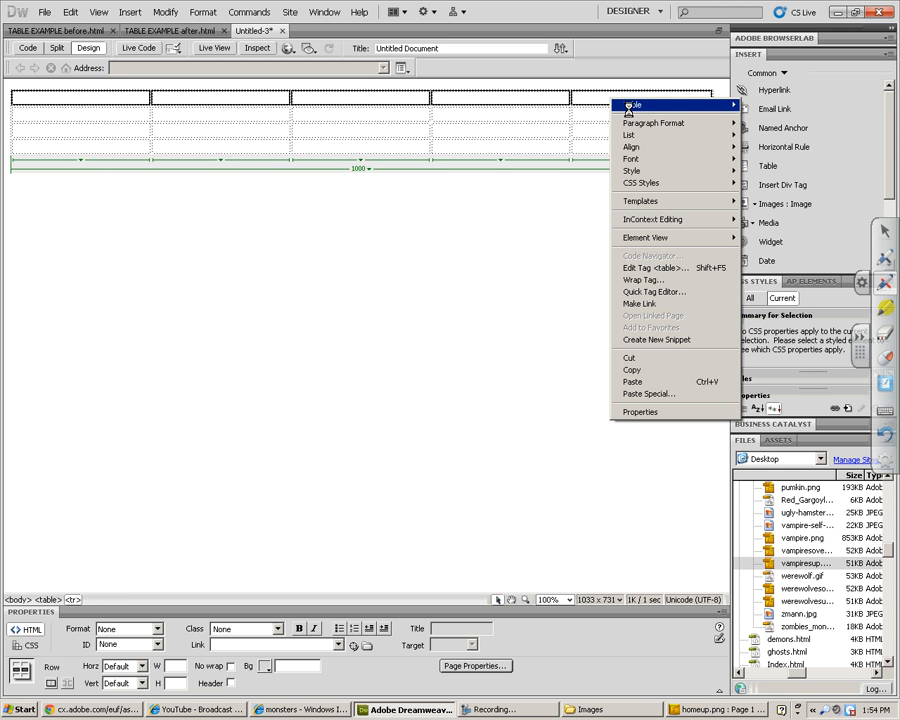
pyautogui.moveTo(630, 110)
pyautogui.click(477, 123)
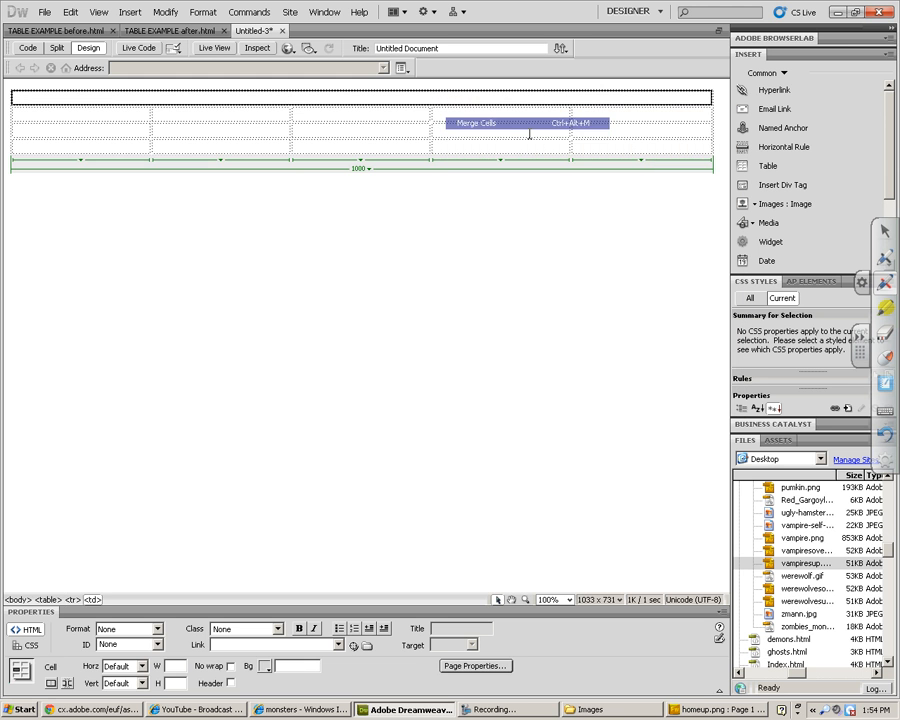
# Step: Insert the banner image from the Images folder into the merged first row with the alternate text "banner"
pyautogui.click(315, 103)
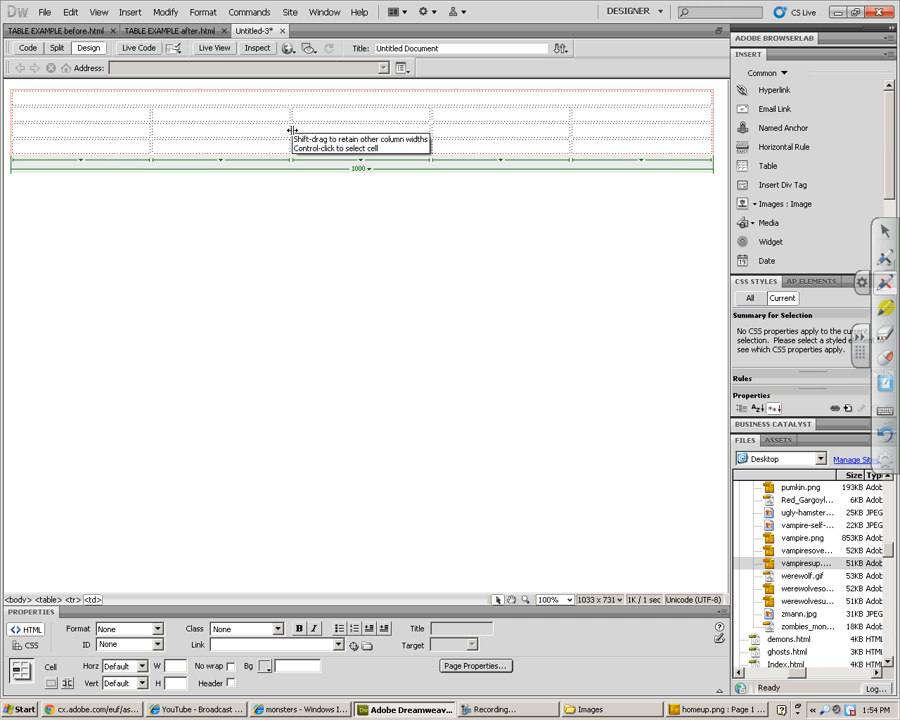
pyautogui.click(773, 205)
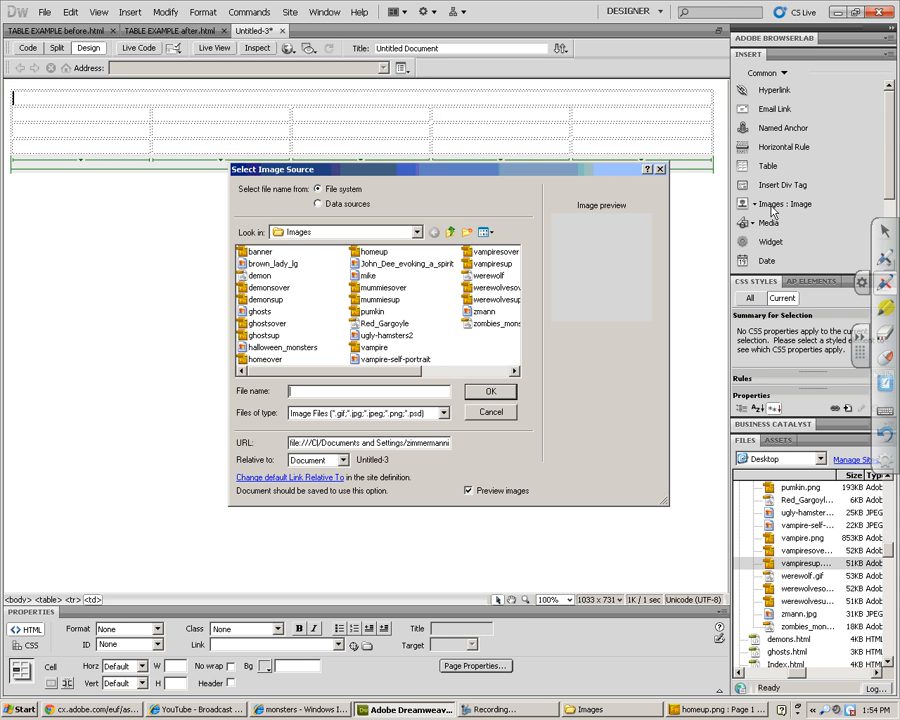
pyautogui.doubleClick(258, 253)
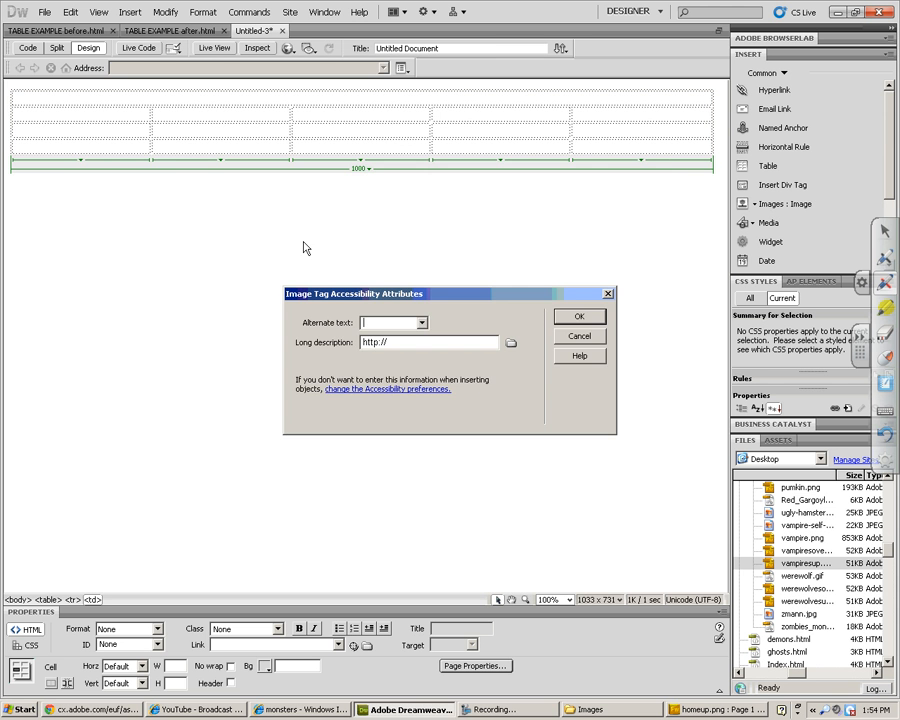
pyautogui.write('anner')
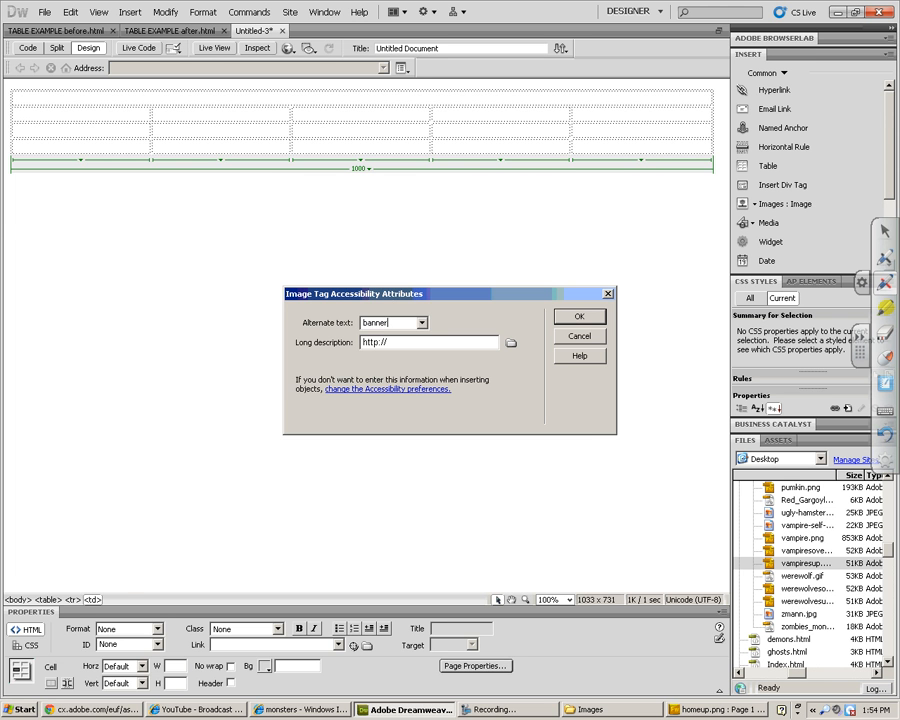
pyautogui.press('Return')
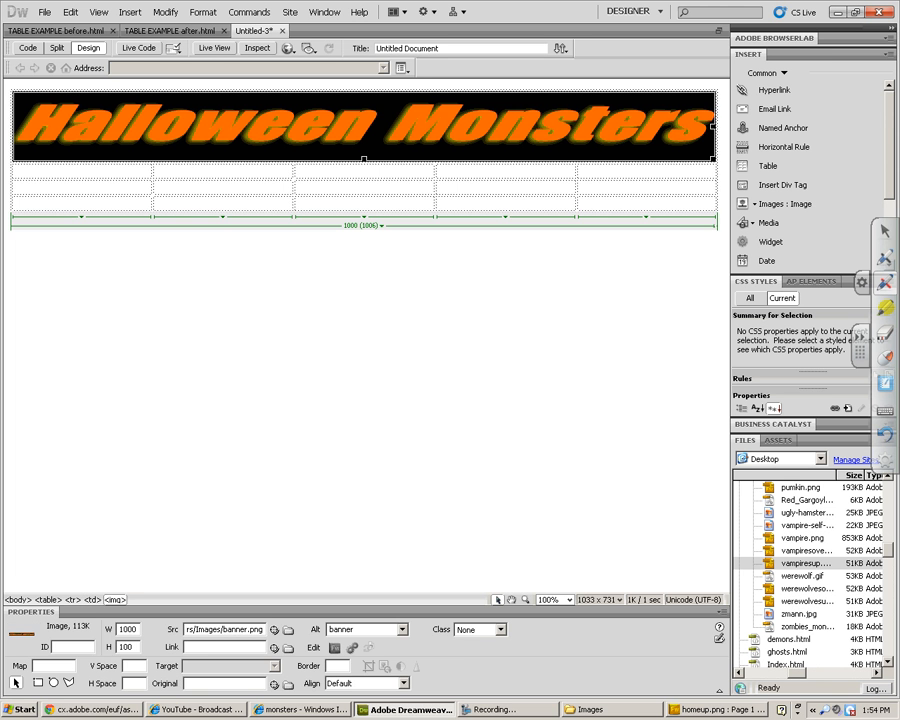
# Step: Set up a rollover image named "home" in the second row's first cell, using homeup from the Images folder as the original image
pyautogui.click(79, 191)
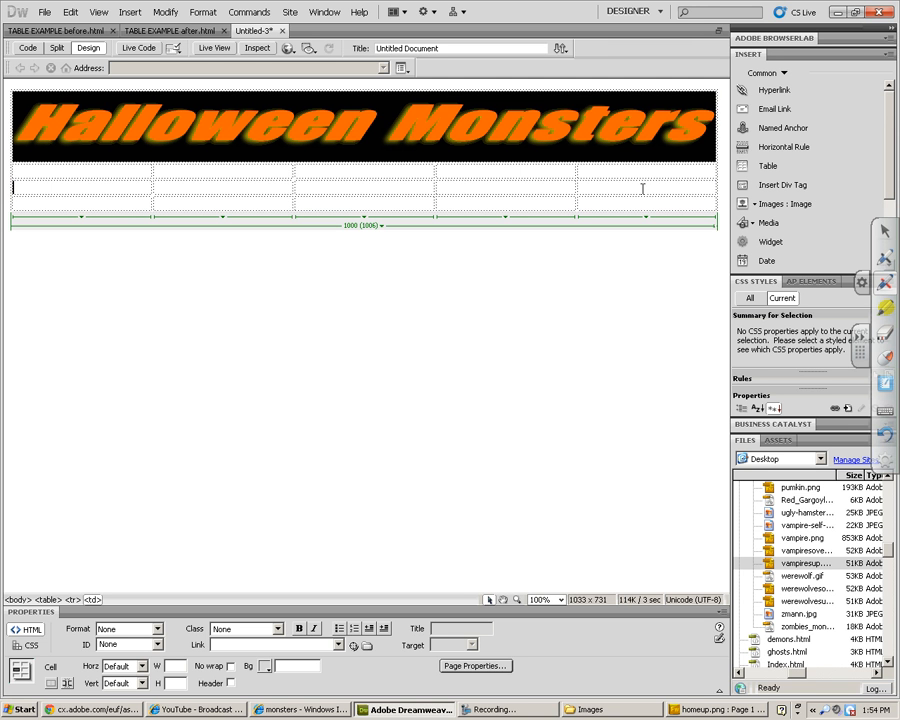
pyautogui.click(137, 173)
pyautogui.click(591, 190)
pyautogui.click(93, 174)
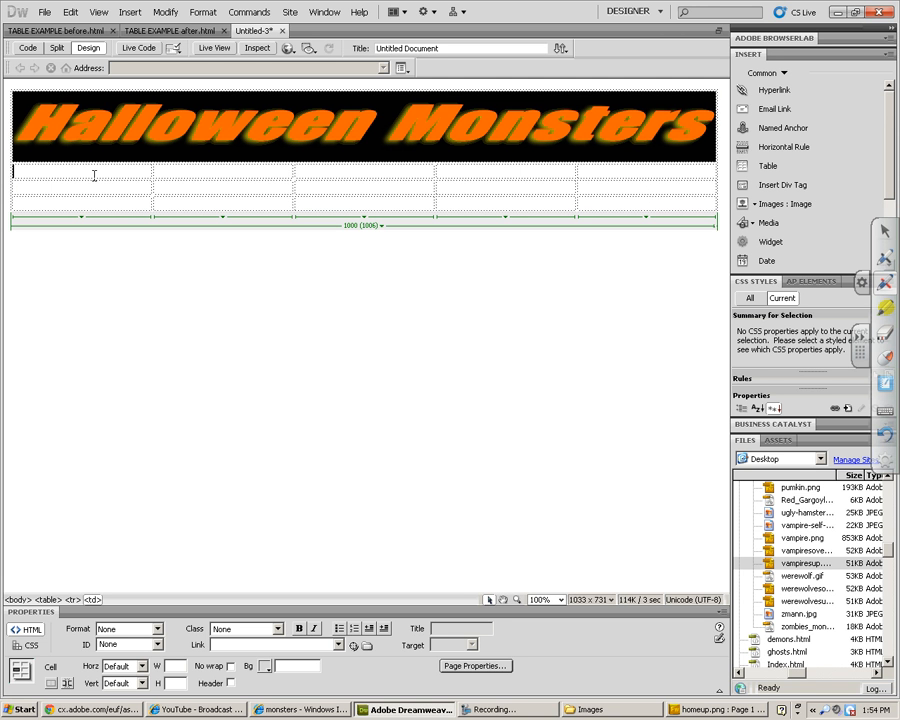
pyautogui.click(755, 206)
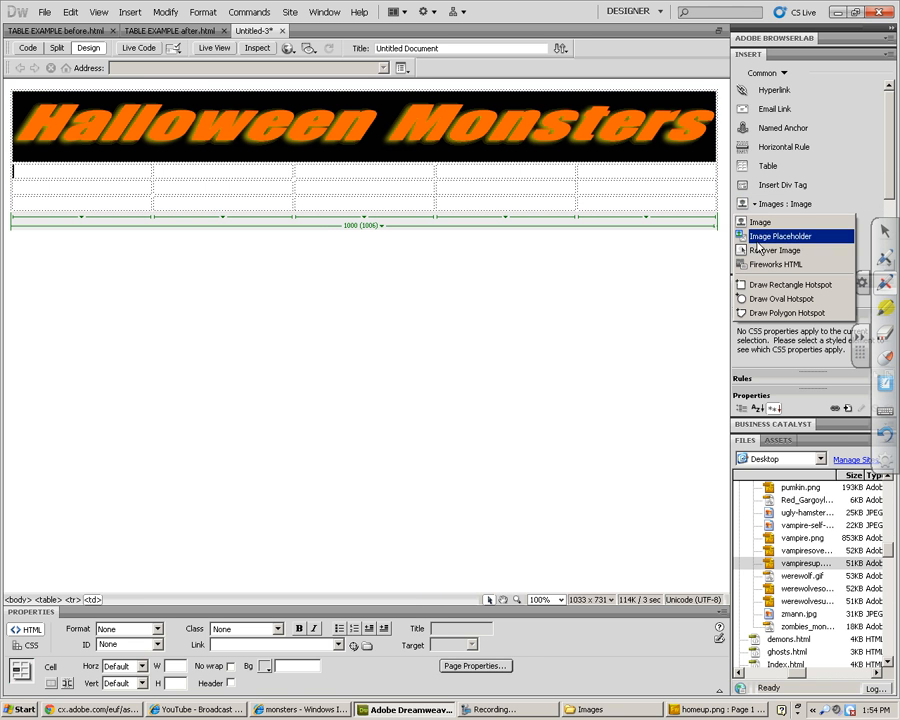
pyautogui.click(757, 252)
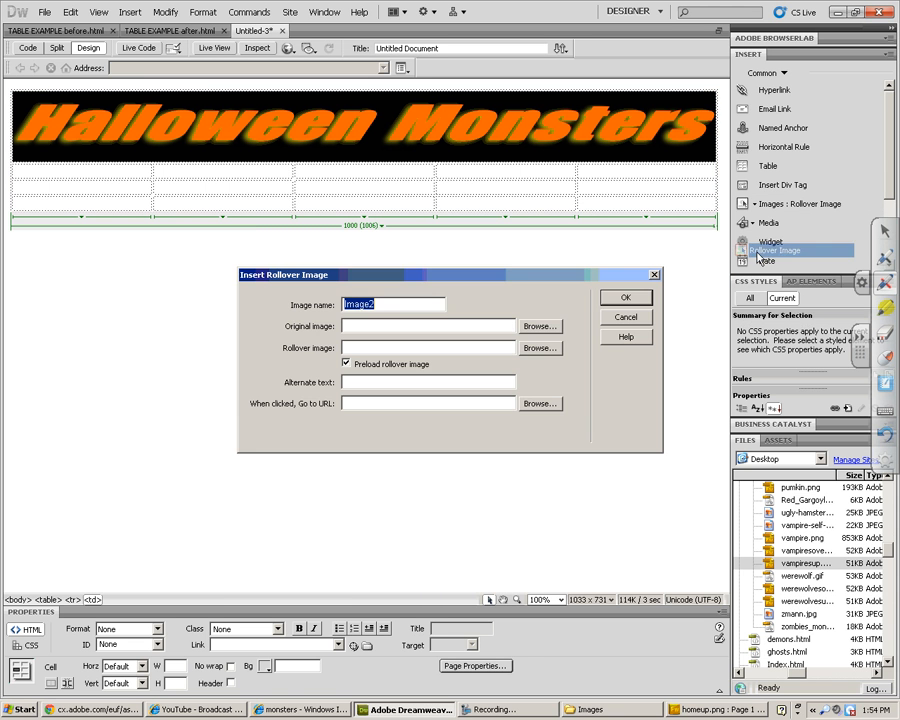
pyautogui.write('home')
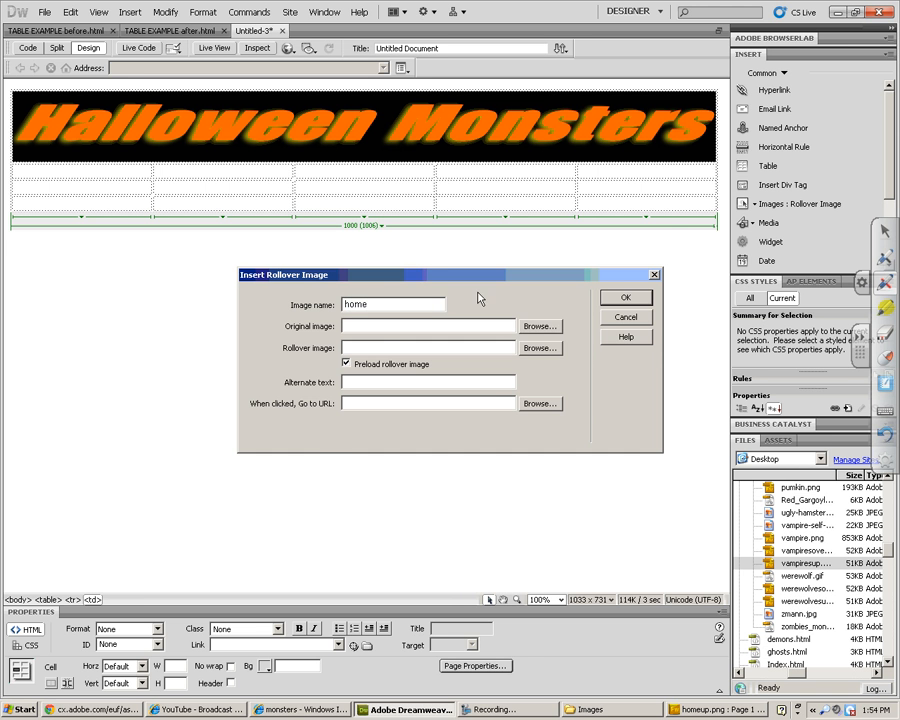
pyautogui.click(540, 326)
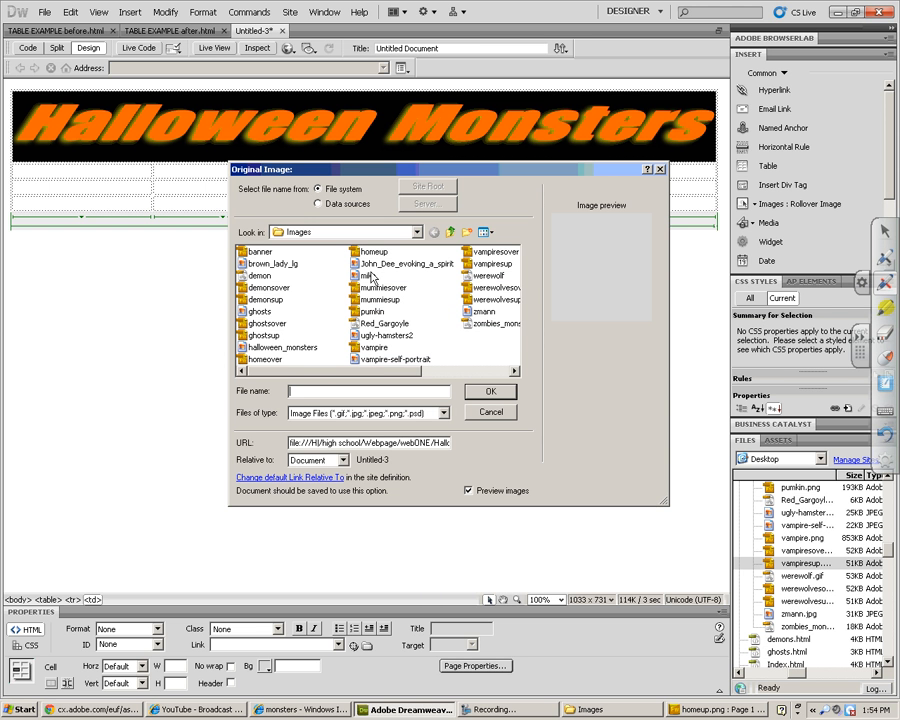
pyautogui.doubleClick(372, 251)
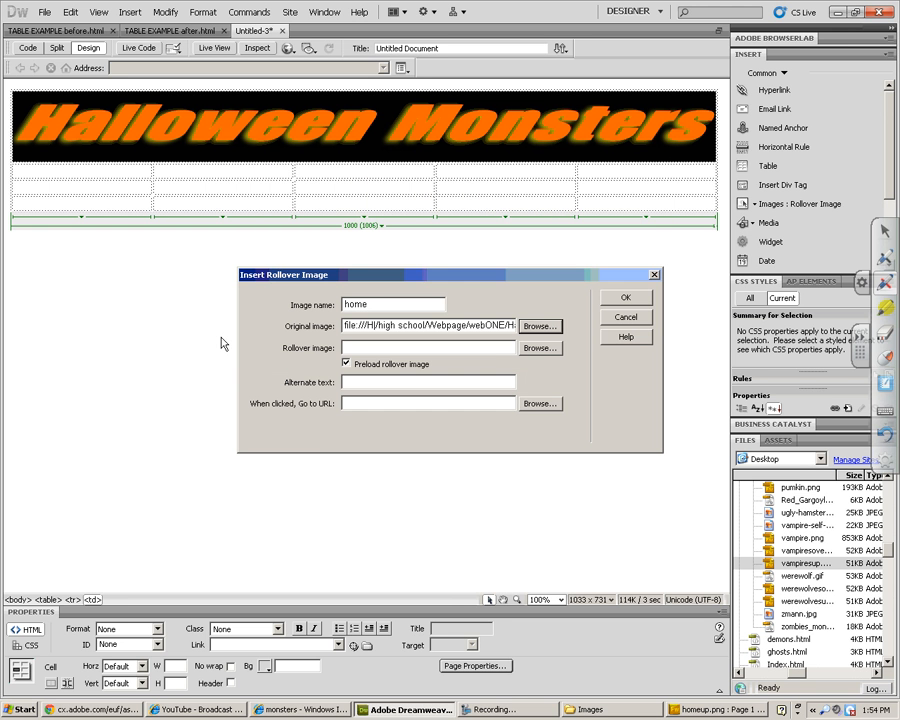
# Step: Set homeover as the rollover image, enter the alternate text "Home Button", and insert the Home rollover button
pyautogui.click(540, 348)
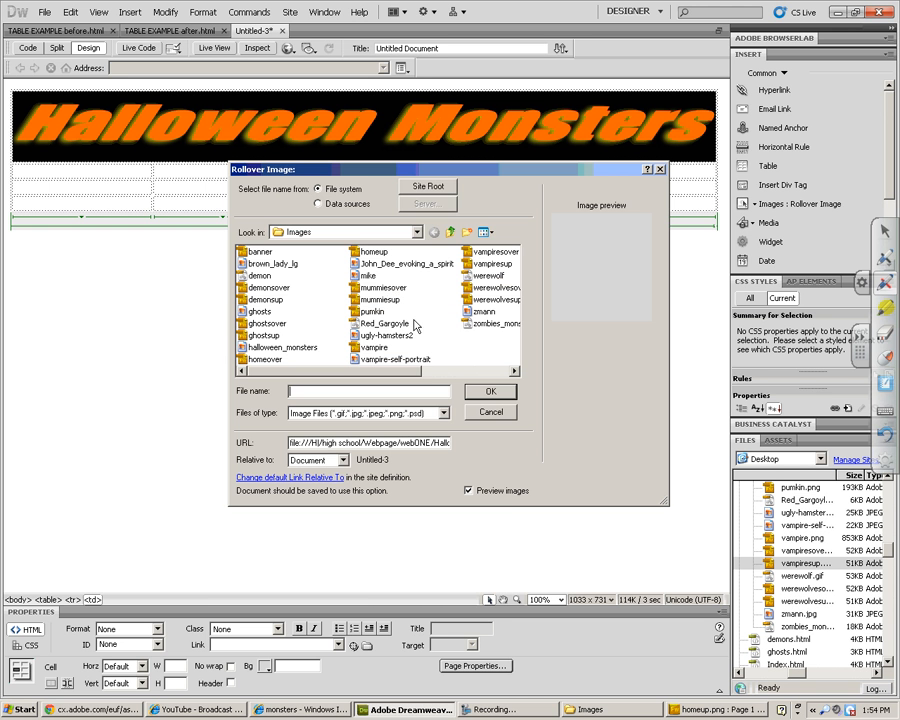
pyautogui.click(376, 253)
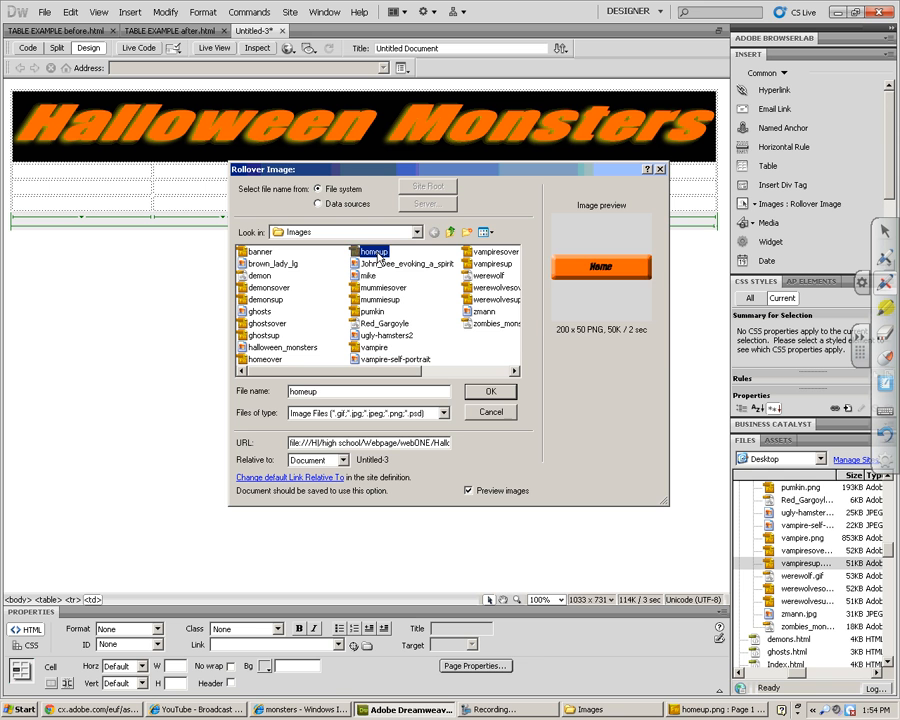
pyautogui.doubleClick(267, 360)
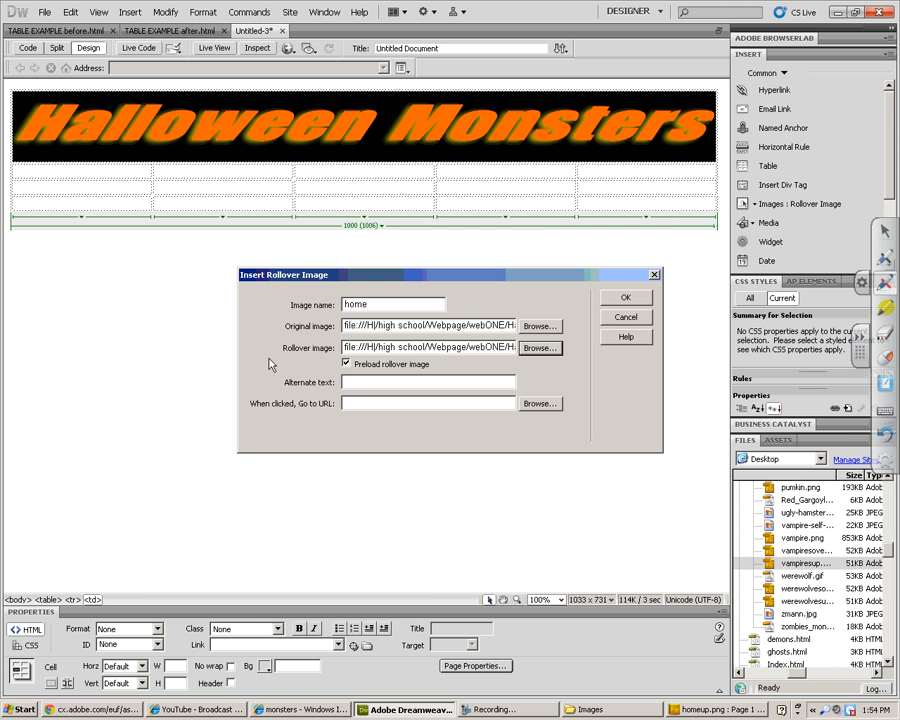
pyautogui.click(457, 381)
pyautogui.write('Home Button')
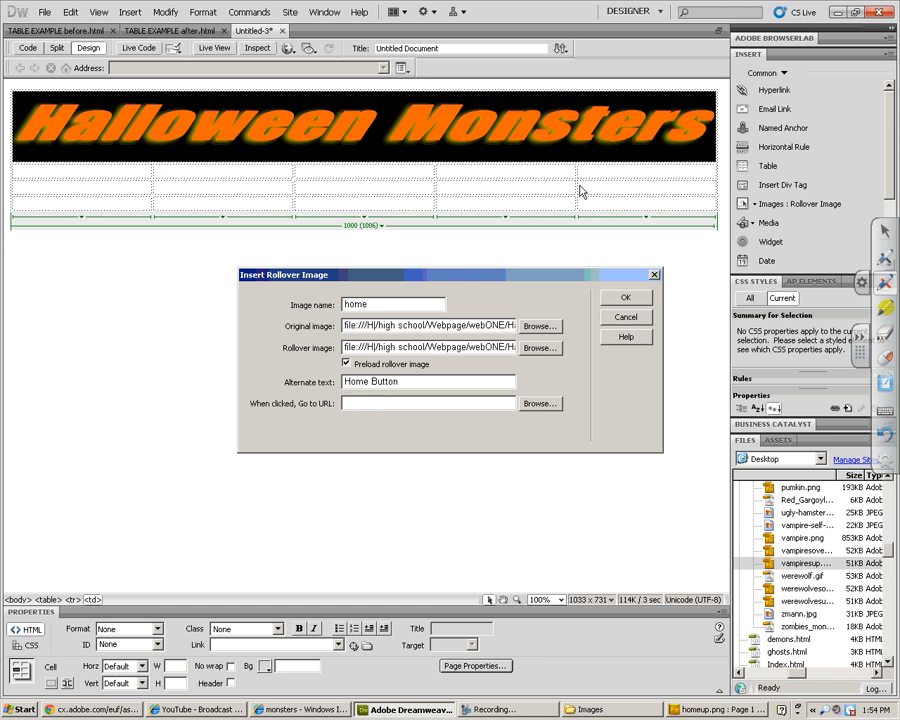
pyautogui.click(626, 298)
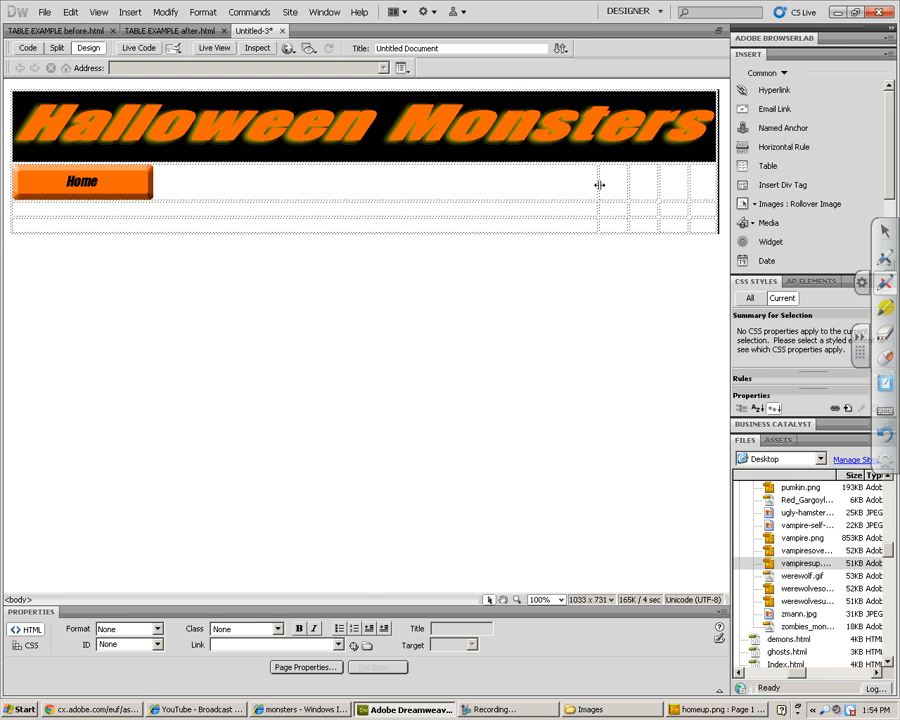
# Step: Narrow the table's first column to about the Home button's width and the second column to about 274 pixels
pyautogui.moveTo(598, 185); pyautogui.dragTo(155, 185)
pyautogui.click(236, 183)
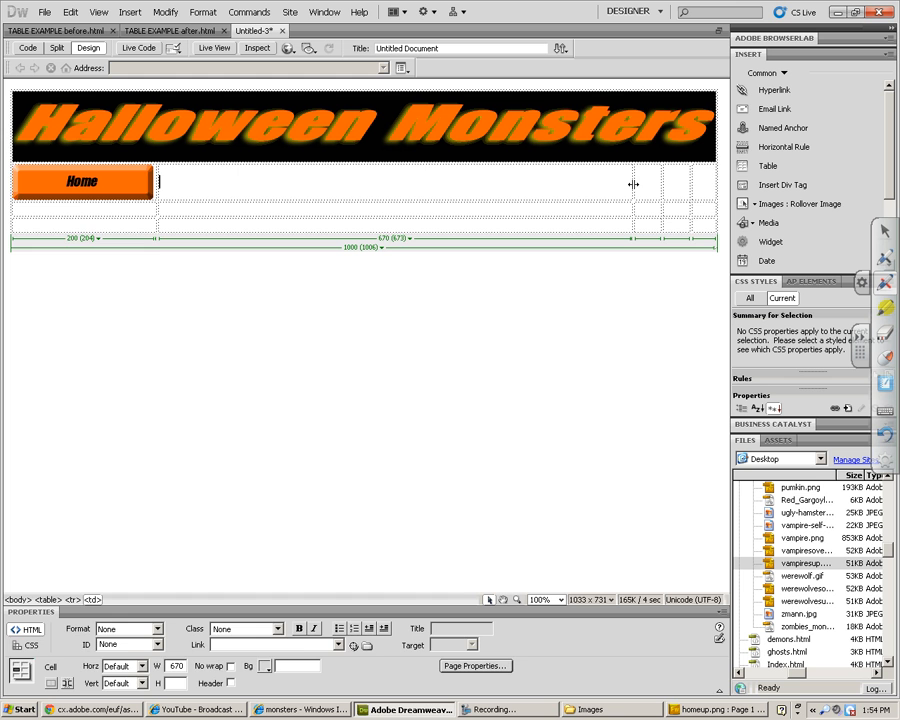
pyautogui.moveTo(632, 183); pyautogui.dragTo(375, 187)
pyautogui.click(402, 183)
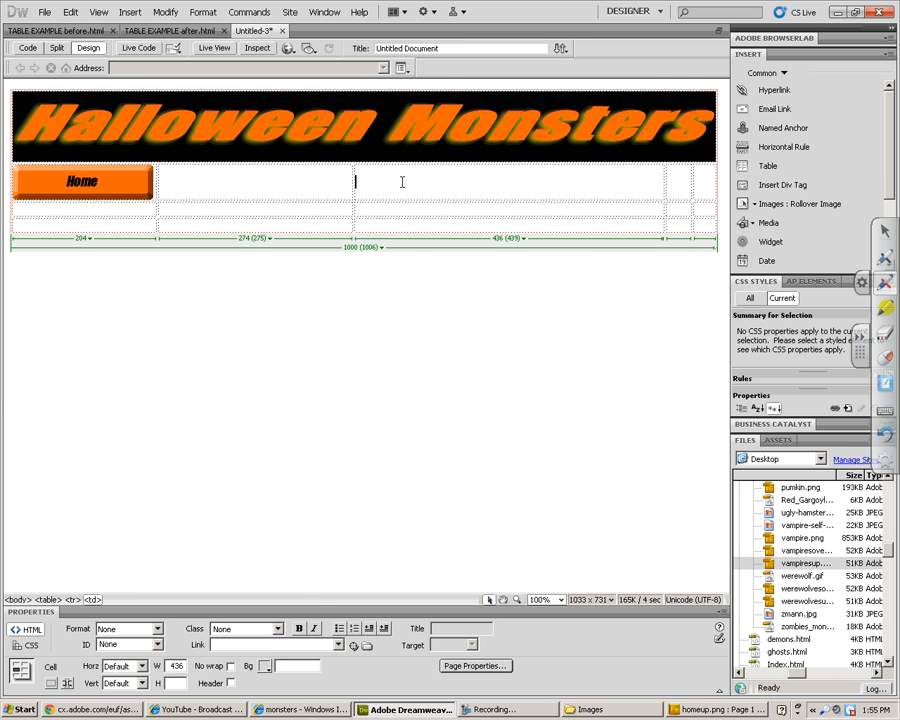
pyautogui.click(244, 181)
pyautogui.click(490, 185)
pyautogui.click(677, 187)
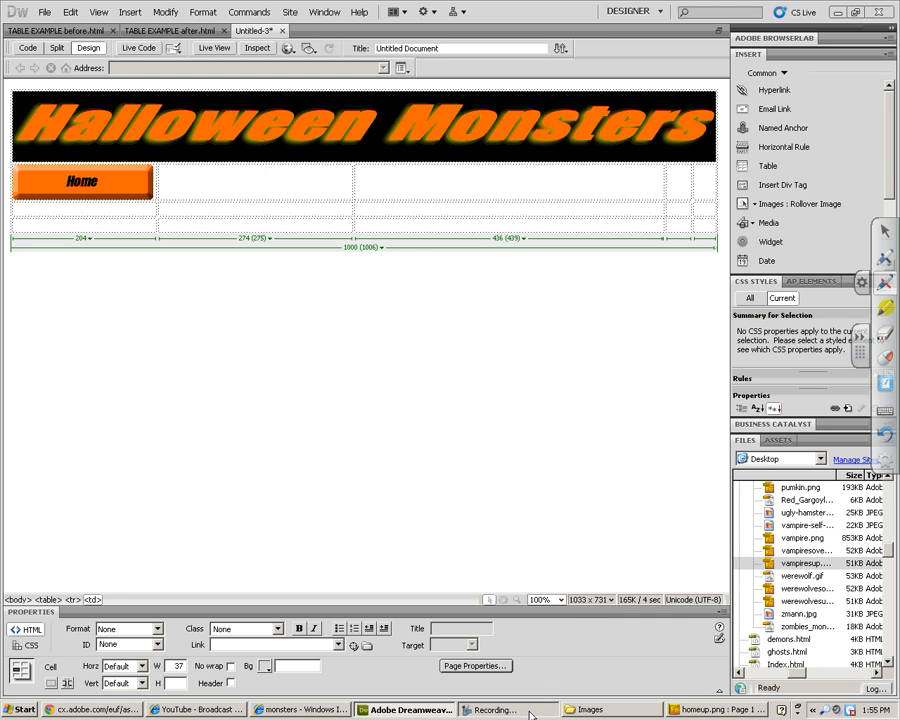
pyautogui.click(495, 709)
pyautogui.click(544, 490)
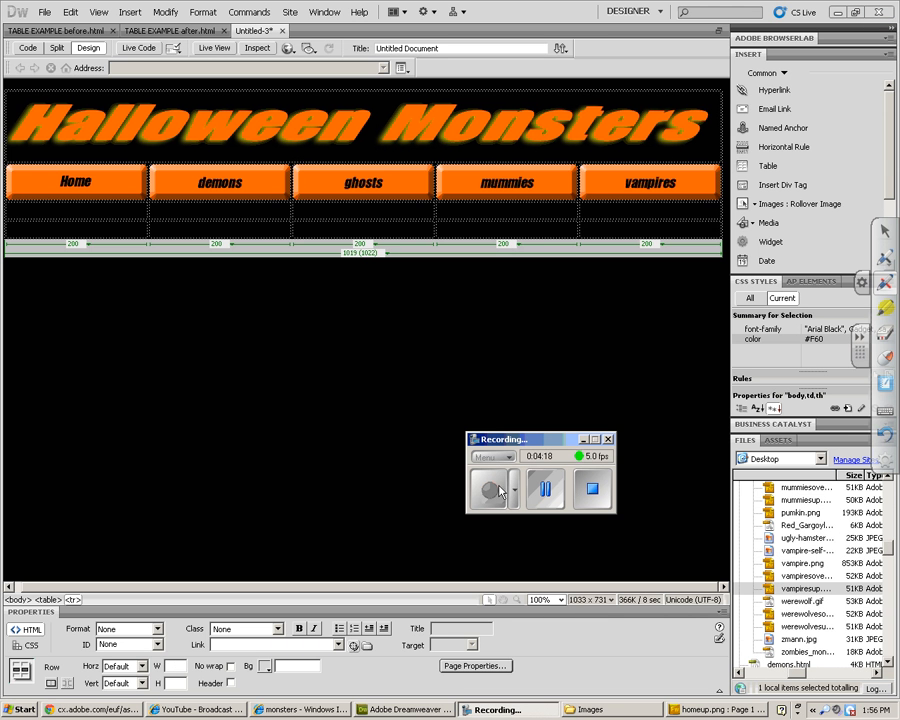
pyautogui.click(584, 446)
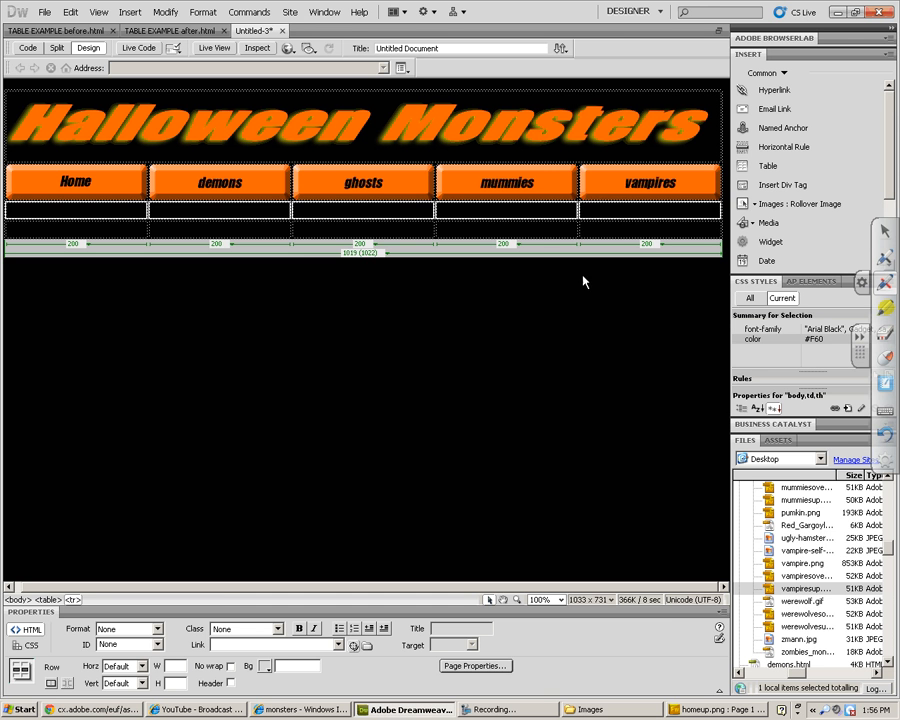
# Step: Merge the five cells of the row below the navigation buttons and fill the merged cell with the three-paragraph Halloween introduction text
pyautogui.click(620, 209)
pyautogui.moveTo(634, 210); pyautogui.dragTo(284, 215)
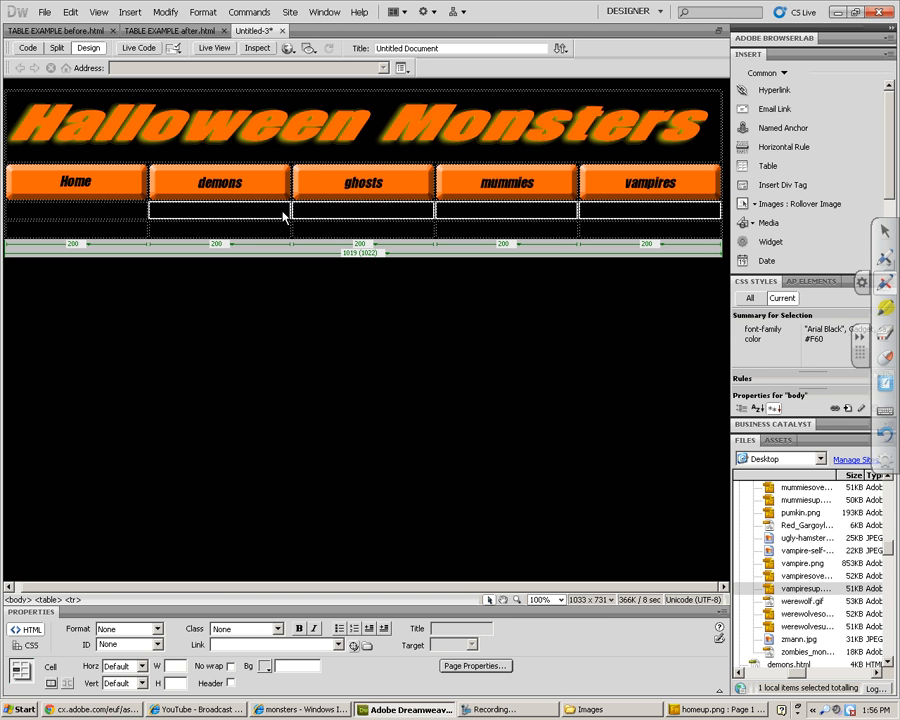
pyautogui.moveTo(172, 216); pyautogui.dragTo(126, 216)
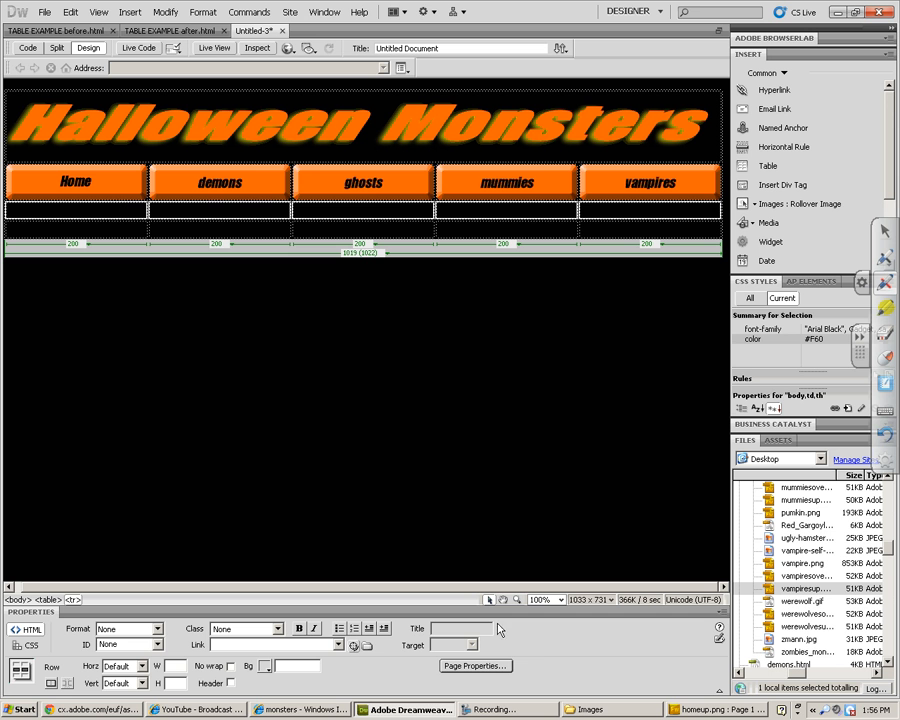
pyautogui.rightClick(200, 210)
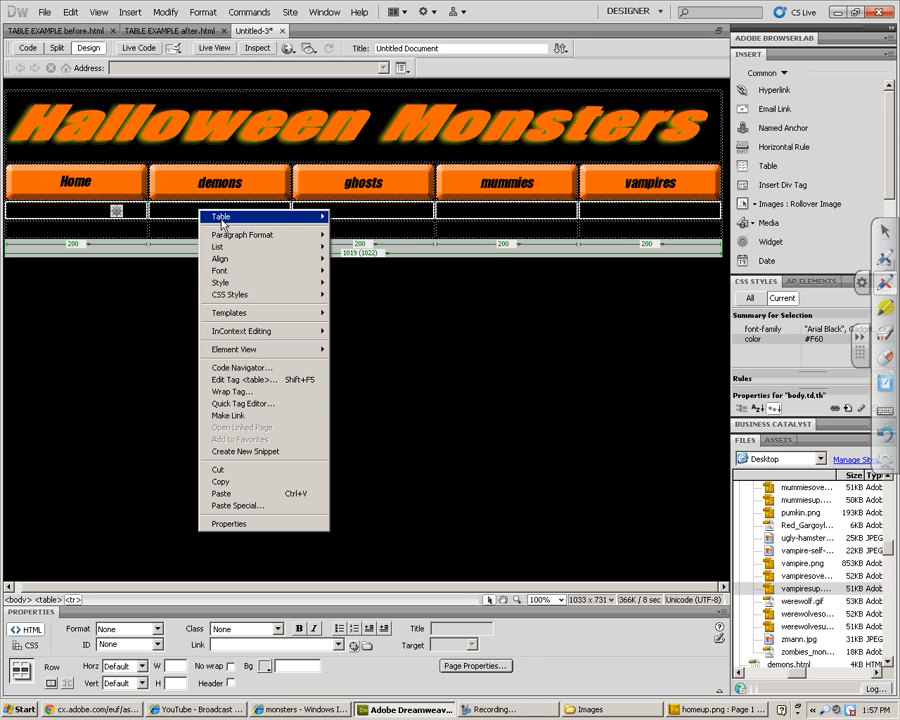
pyautogui.moveTo(280, 218)
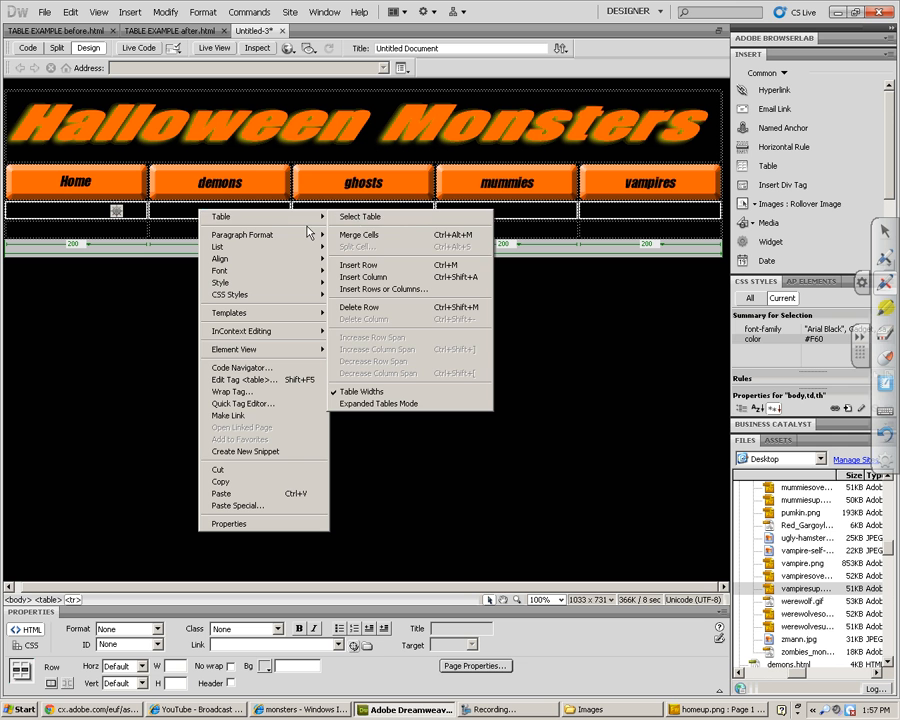
pyautogui.moveTo(320, 222)
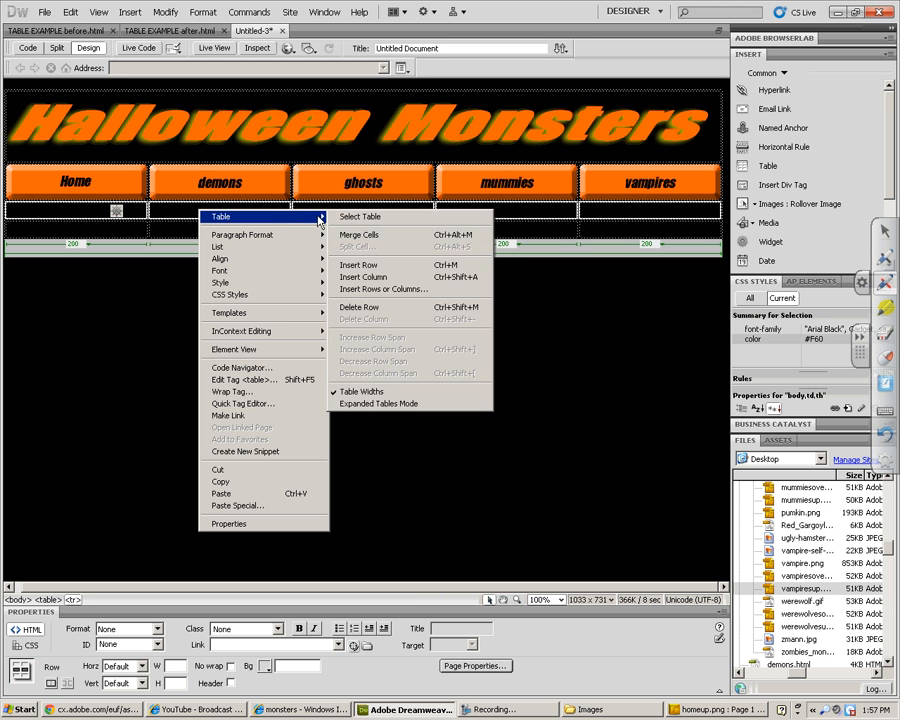
pyautogui.click(345, 236)
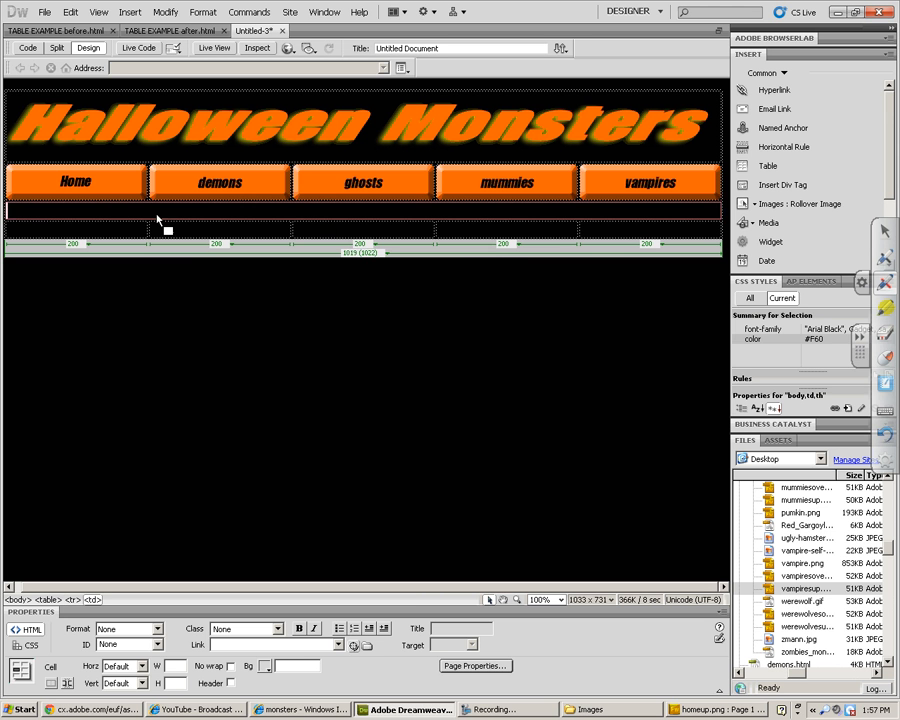
pyautogui.write("Halloween is an annual holiday celebrated on October 31. It has roots in the Gaelic festival of Samhain and the Christian holy day of All Saints. It is largely a secular celebration but some have expressed strong feelings about perceived religious overtones.Irish immigrants carried versions of the tradition to North America during Ireland's Great Famine of the 1840s.  The day is often associated with orange and black, and is strongly associated with symbols like the jack-o'-lantern. Halloween activities include trick-or-treating, wearing costumes and attending costume parties, ghost tours, bonfires, visiting haunted attractions, pranks, reading scary stories, and watching horror films.  Many supernatural creatures became associated with All Hallows. In Ireland, fairies were numbered among the legendary creatures who roamed on Halloween whereas the Wild Hunt would gather a flock of various creatures from the other side. Get to know the truth behind the myths and legends ....")
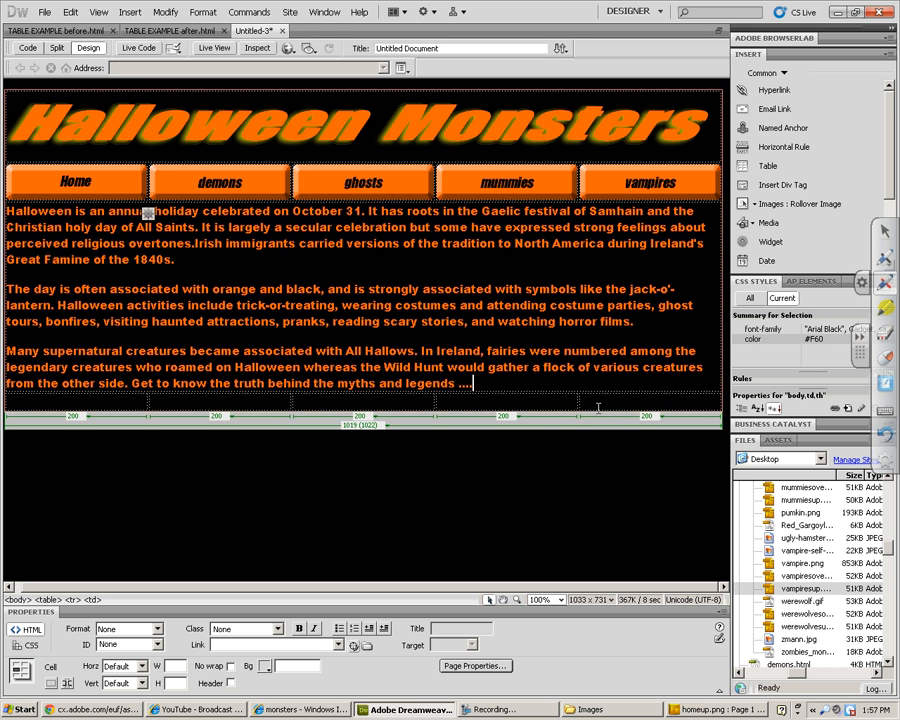
# Step: Set up a rollover image at the start of the Halloween text, with "pumpkin" as both the image name and the alternate text
pyautogui.click(20, 217)
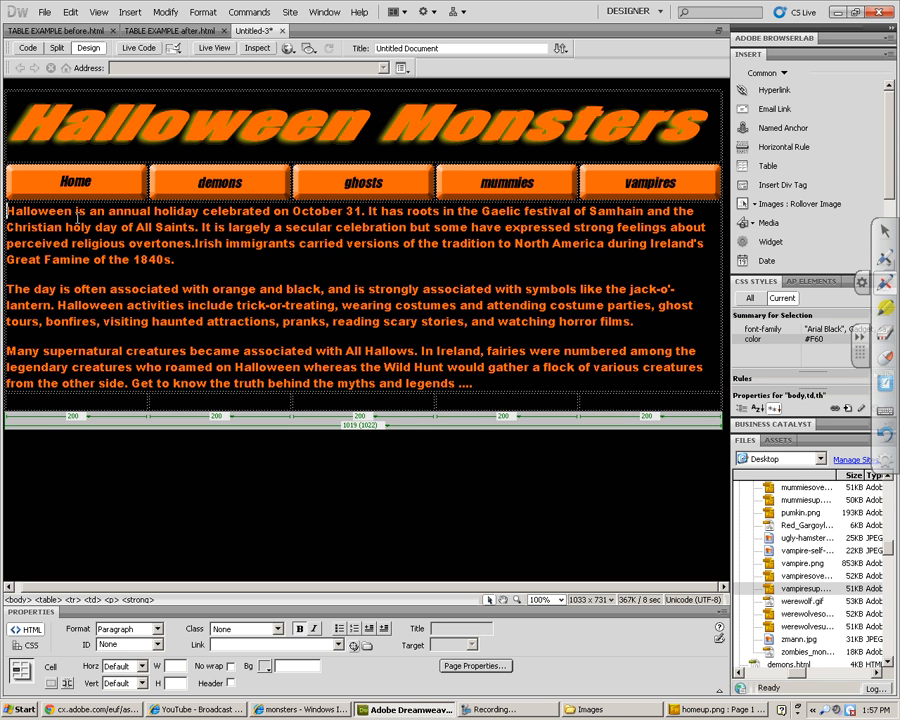
pyautogui.click(790, 204)
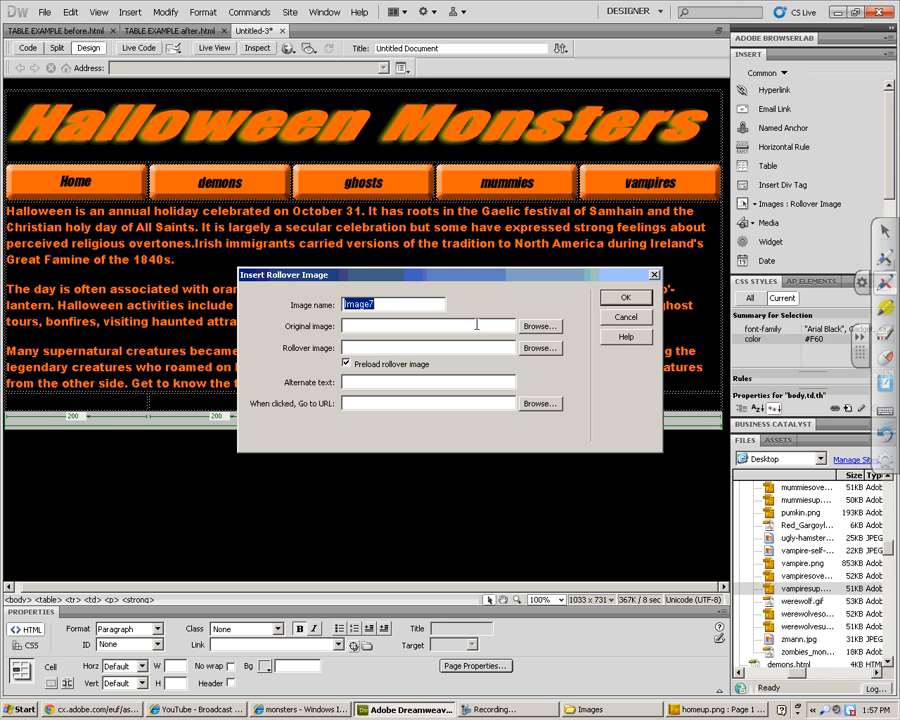
pyautogui.write('pumpkin')
pyautogui.moveTo(423, 301); pyautogui.dragTo(158, 301)
pyautogui.hotkey('ctrl', 'c')
pyautogui.click(375, 383)
pyautogui.hotkey('ctrl', 'v')
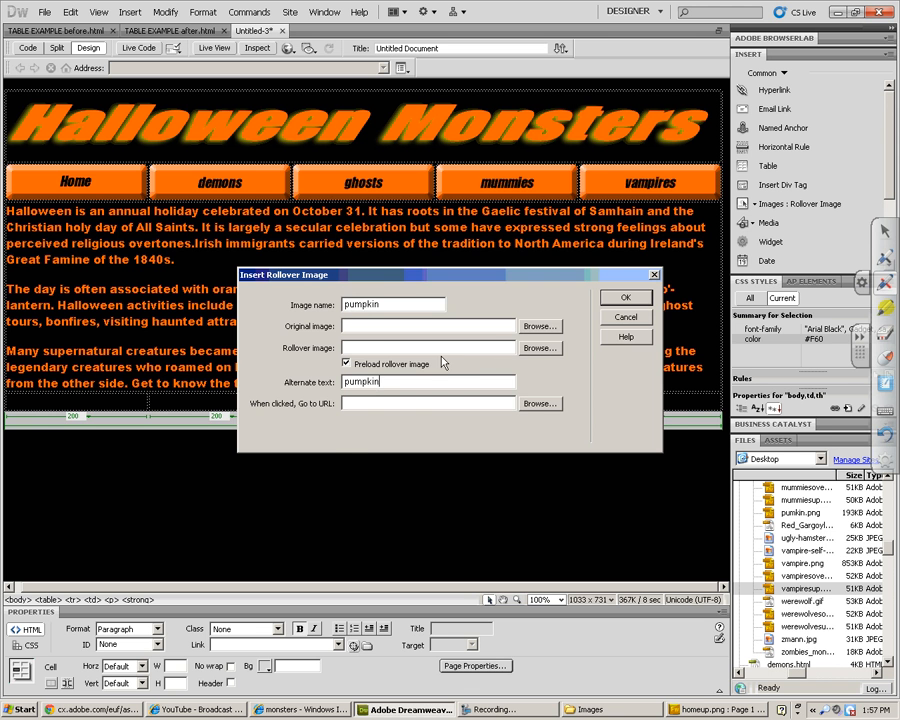
# Step: Show the Images folder as thumbnails and choose pumkin as the original image of the pumpkin rollover
pyautogui.click(539, 327)
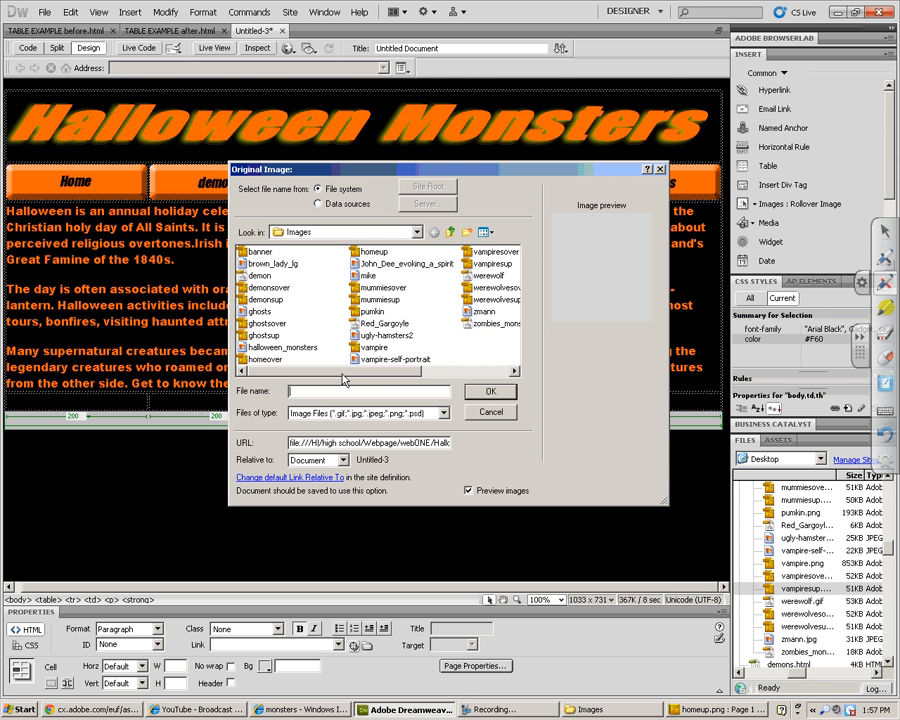
pyautogui.click(487, 233)
pyautogui.click(507, 247)
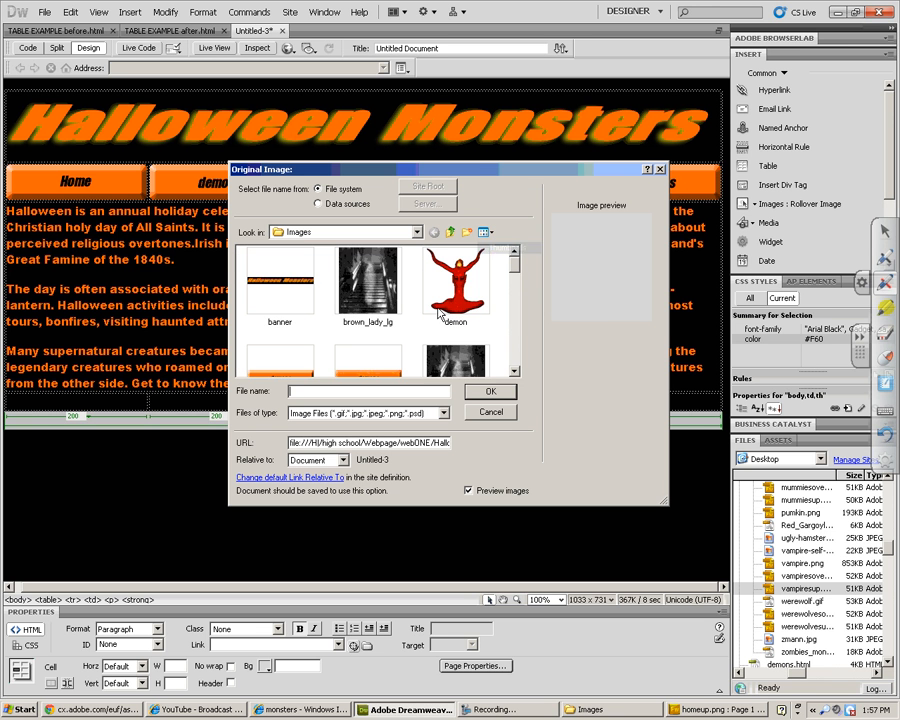
pyautogui.click(516, 288)
pyautogui.scroll(-5, 516, 288)
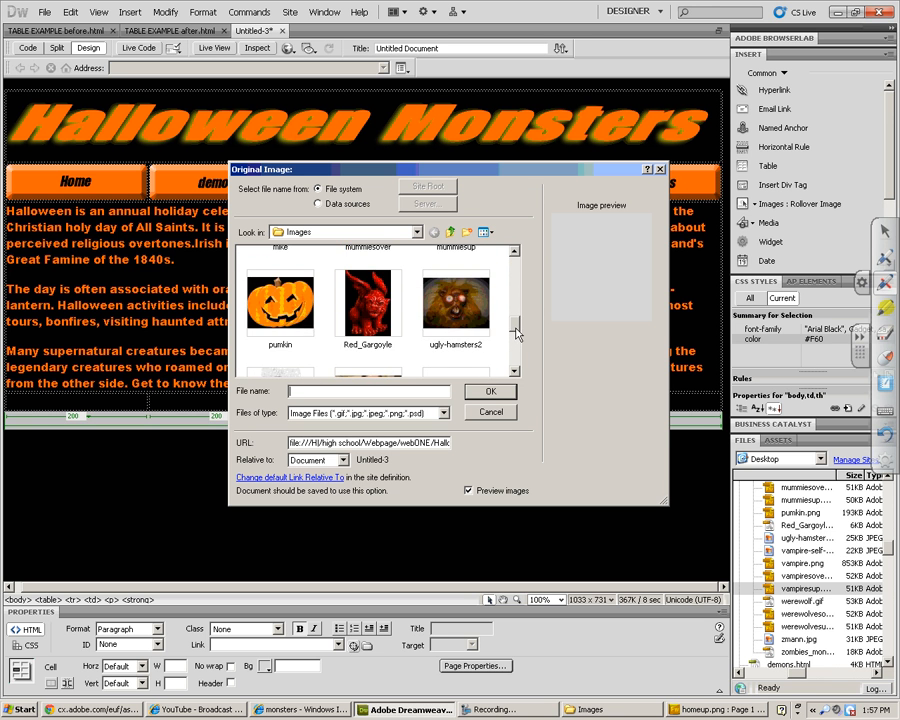
pyautogui.doubleClick(258, 305)
# Step: Choose ugly-hamsters2 as the rollover image and insert the pumpkin rollover before the Halloween text
pyautogui.click(538, 348)
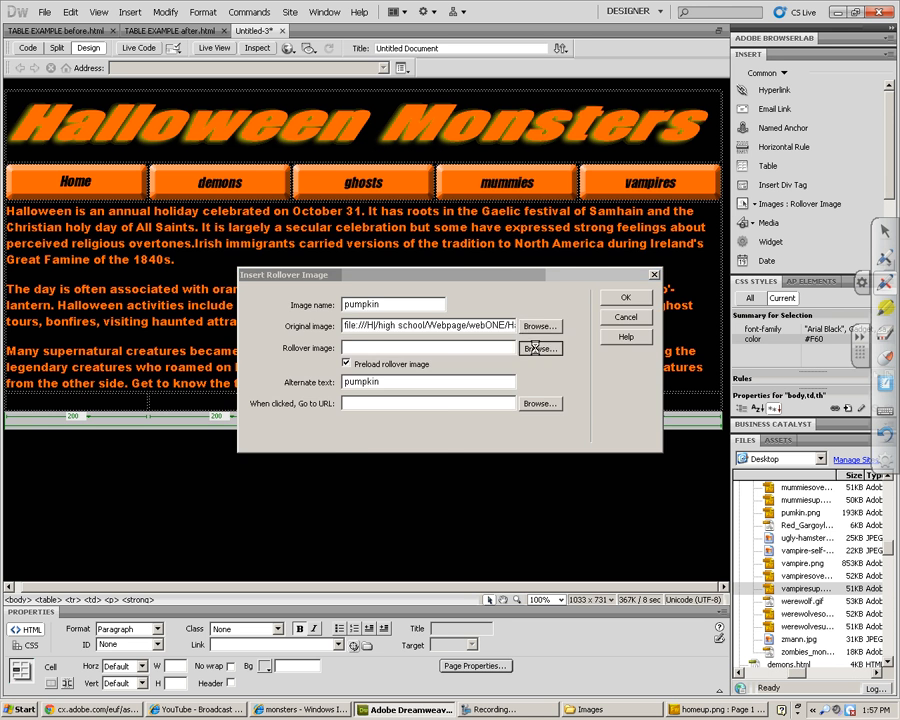
pyautogui.click(382, 335)
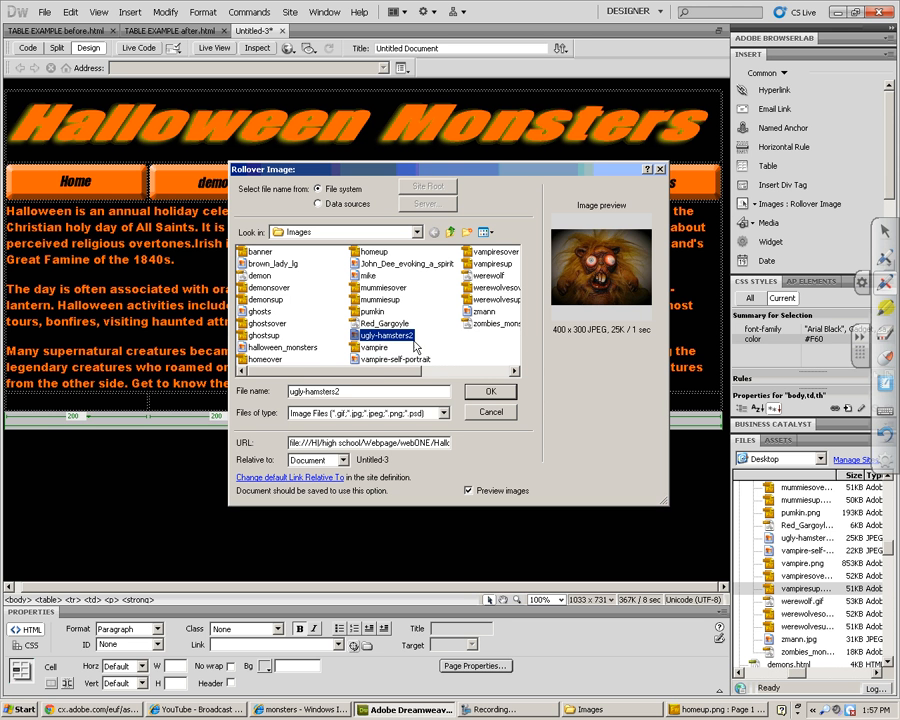
pyautogui.click(490, 392)
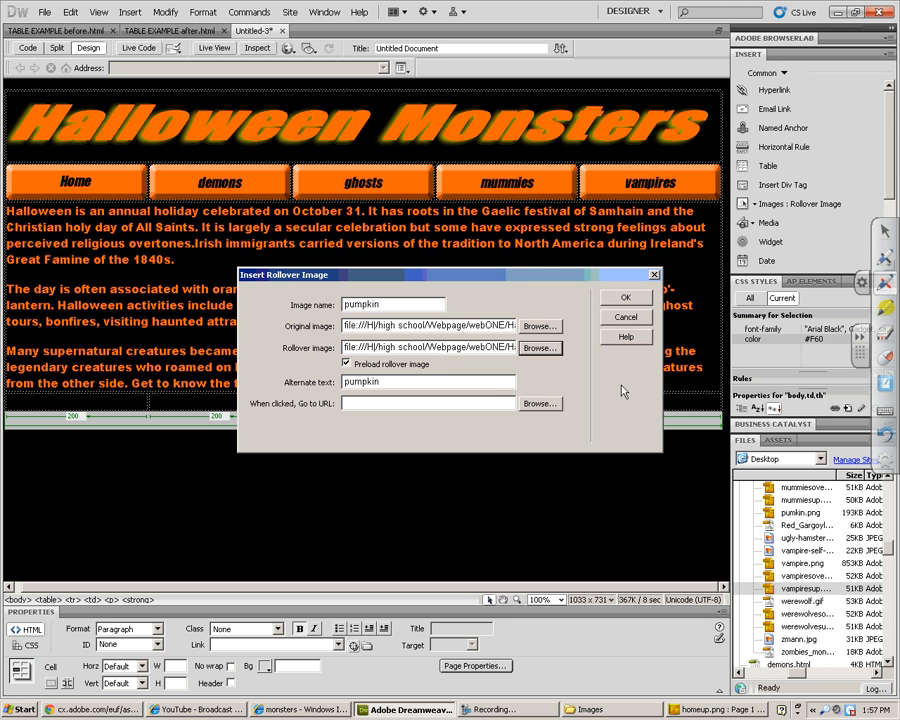
pyautogui.click(626, 297)
# Step: Scale the inserted pumpkin rollover image down proportionally to 380 by 289 pixels
pyautogui.moveTo(583, 435); pyautogui.dragTo(524, 488)
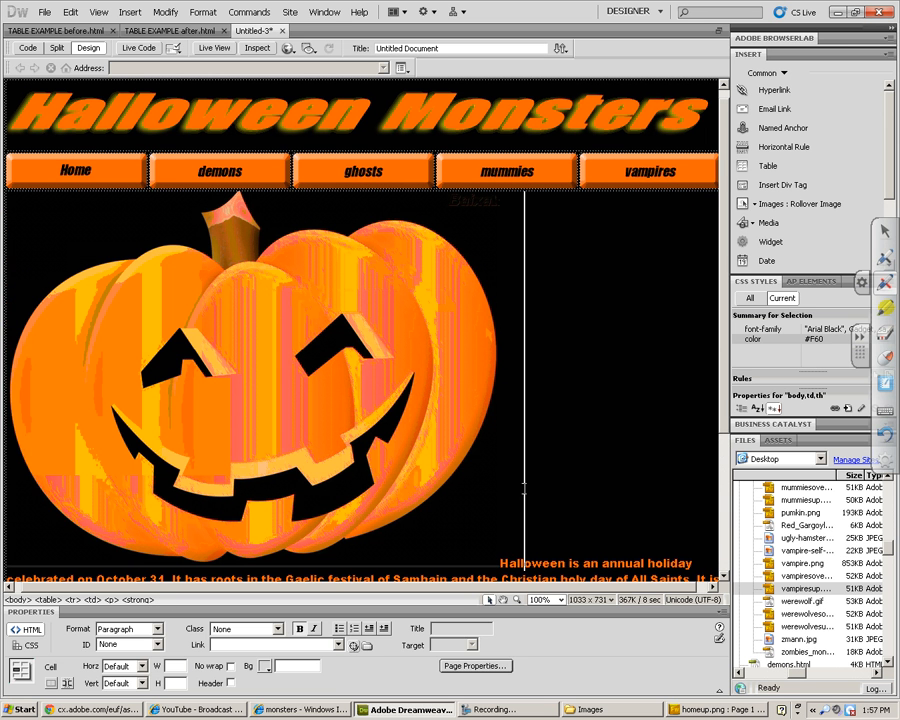
pyautogui.click(183, 270)
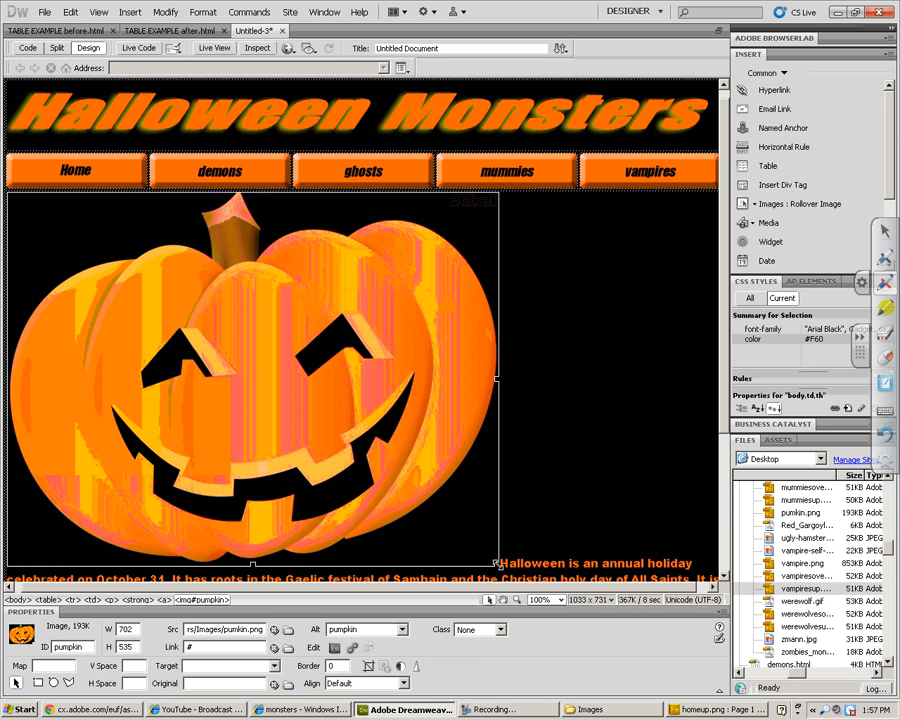
pyautogui.moveTo(497, 563); pyautogui.dragTo(270, 348)
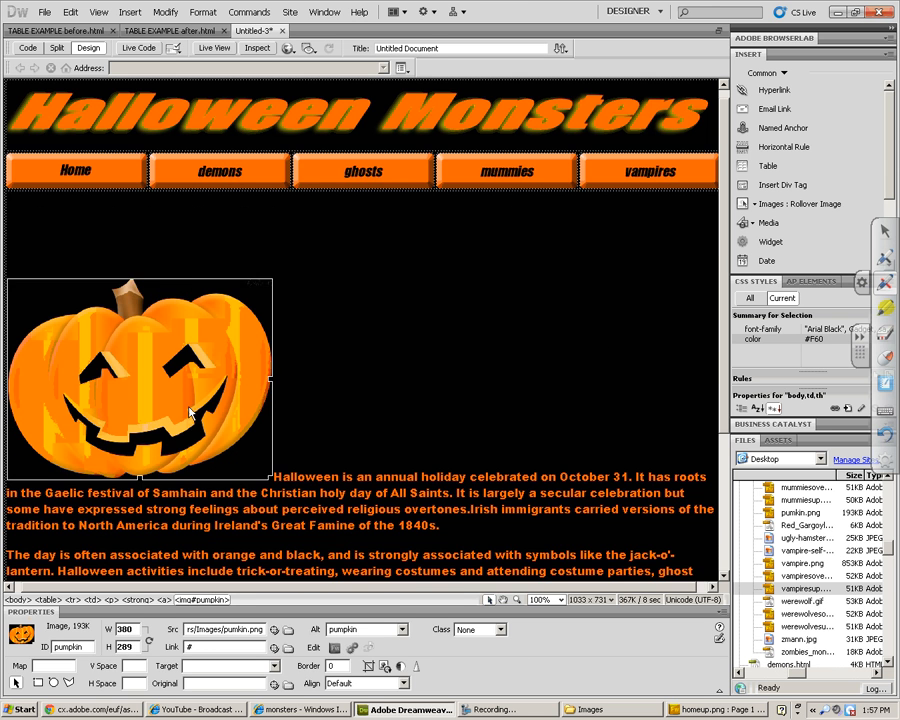
pyautogui.scroll(-4, 190, 412)
pyautogui.click(506, 504)
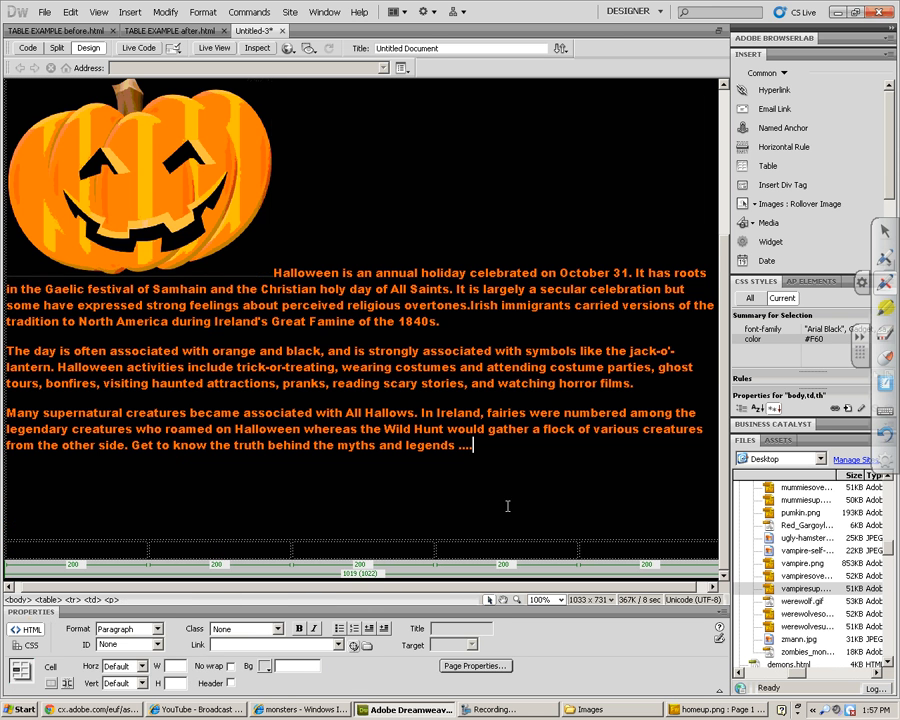
pyautogui.scroll(4, 506, 504)
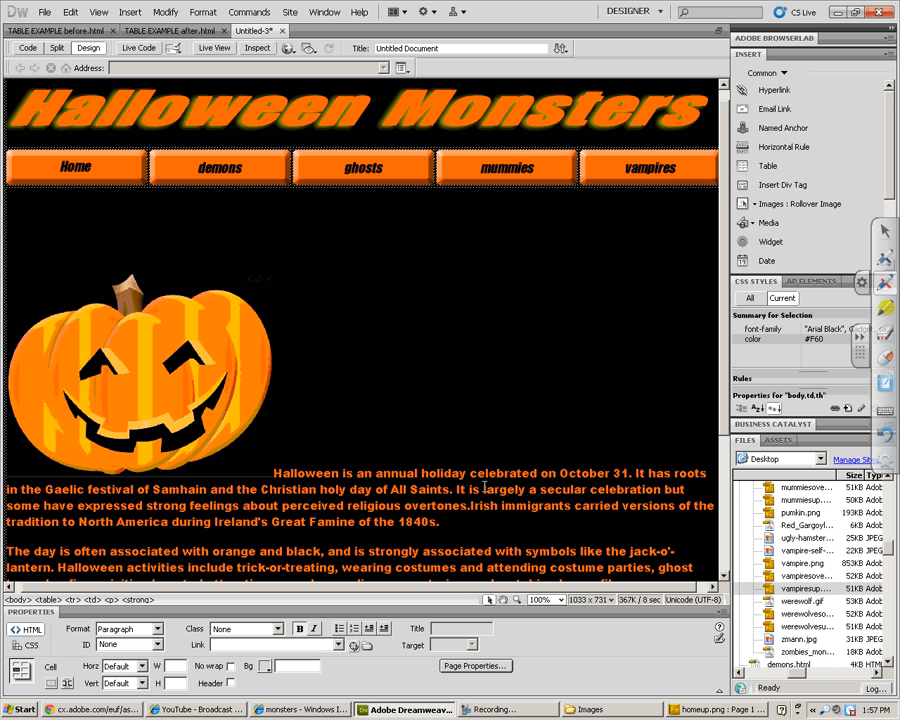
# Step: Set the pumpkin image's alignment to Right so the Halloween introduction wraps beside it
pyautogui.click(168, 412)
pyautogui.click(369, 686)
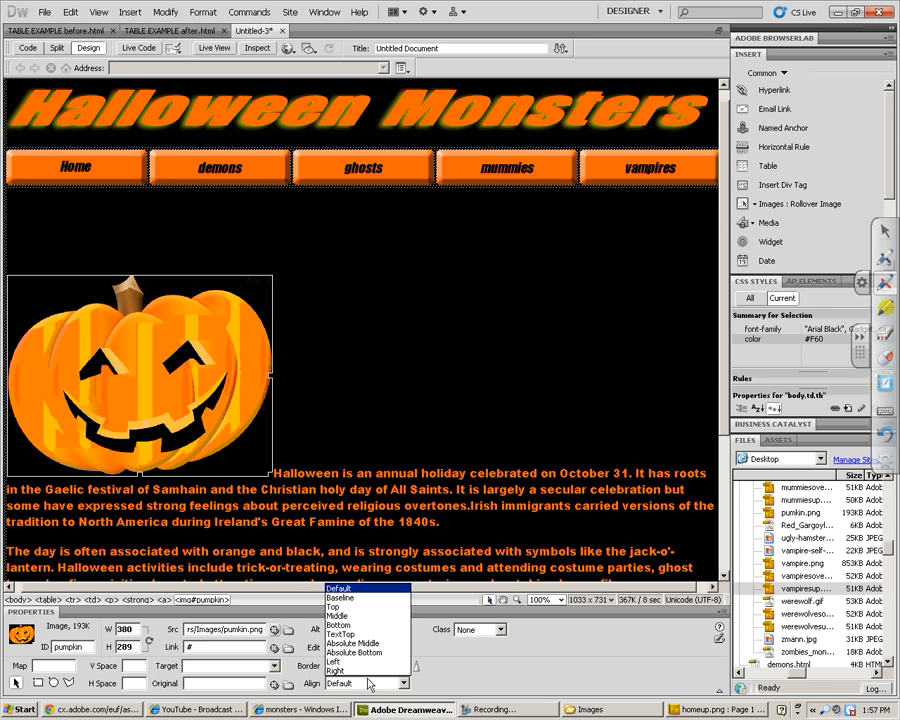
pyautogui.click(345, 668)
pyautogui.click(183, 320)
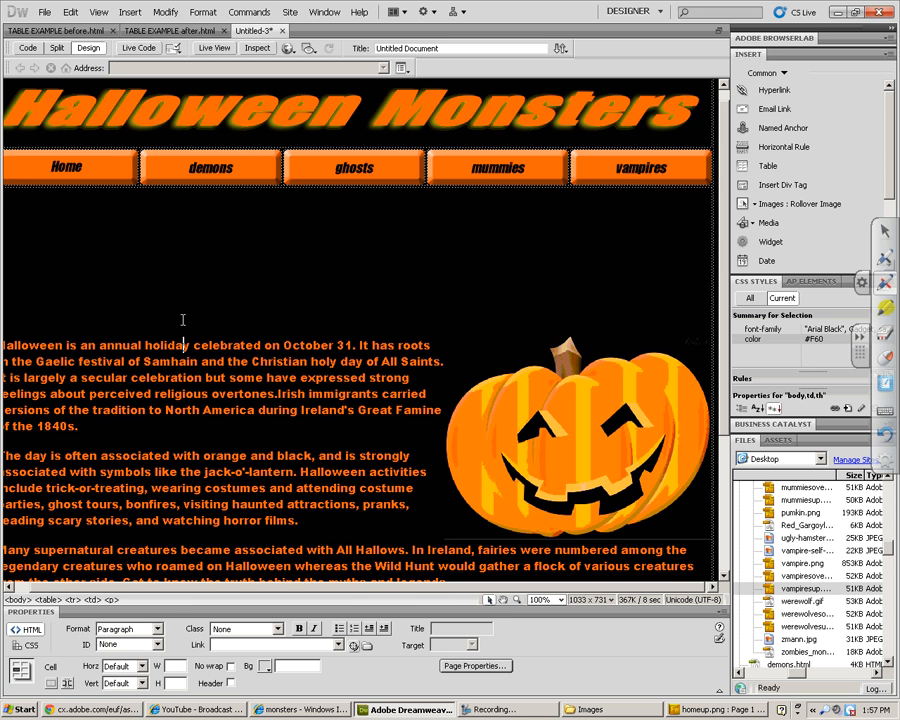
pyautogui.click(9, 587)
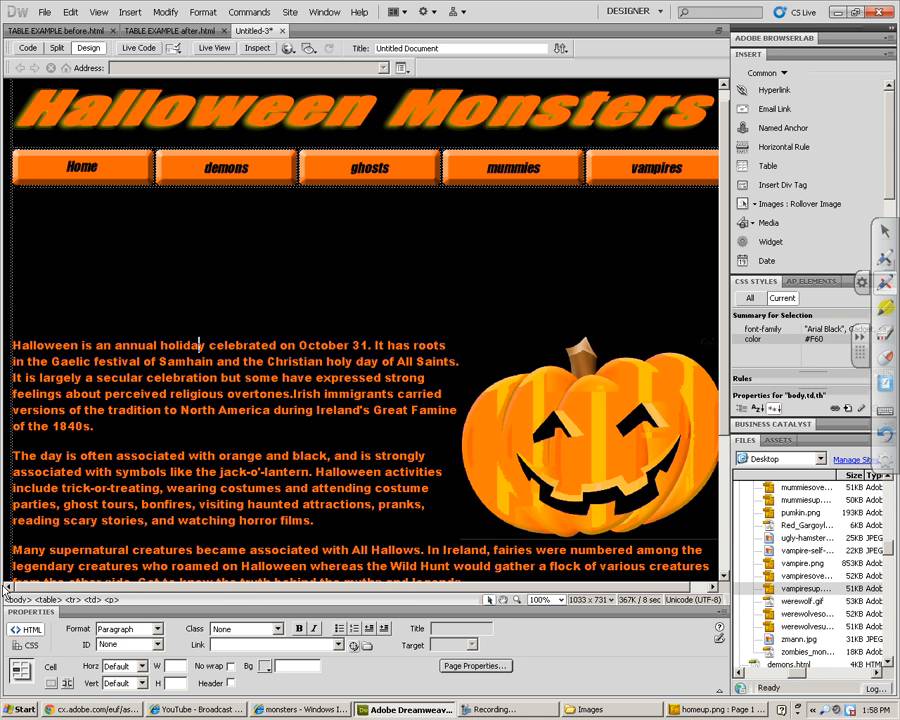
pyautogui.click(13, 345)
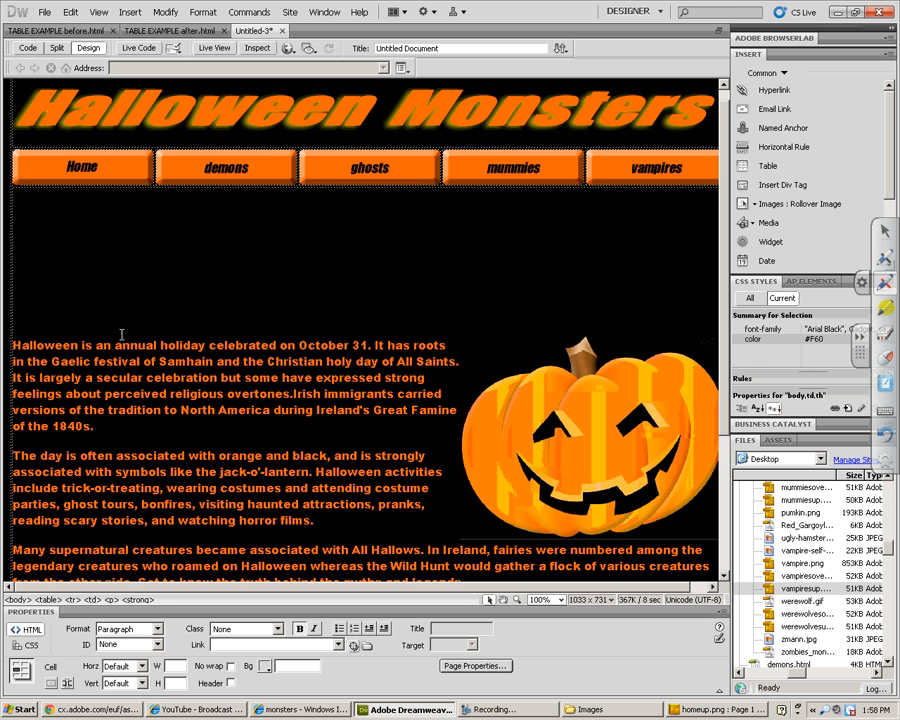
pyautogui.hotkey('ctrl', 'z')
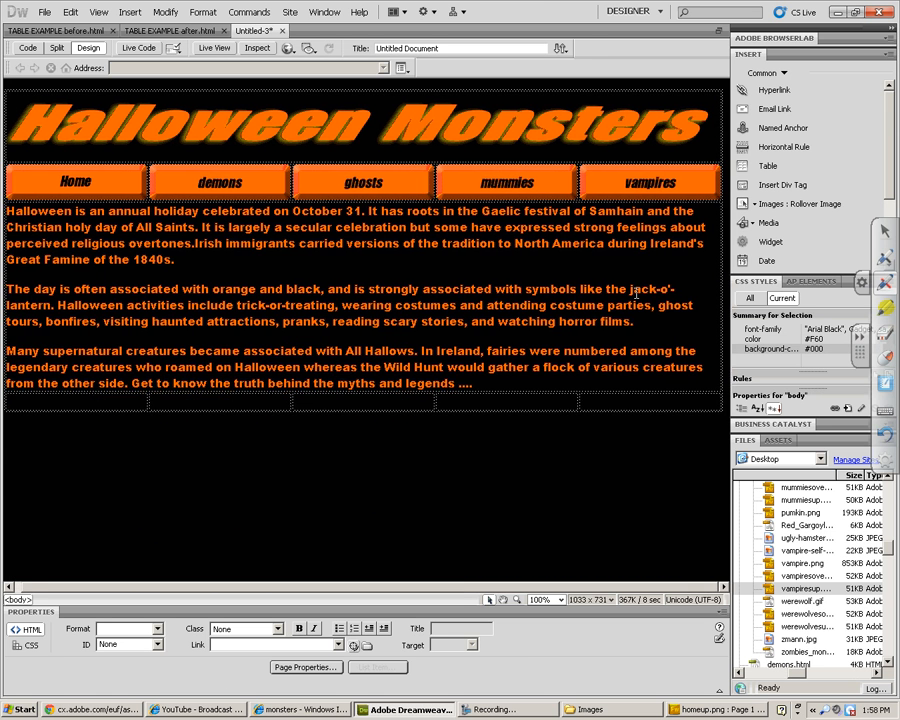
pyautogui.hotkey('ctrl', 'y')
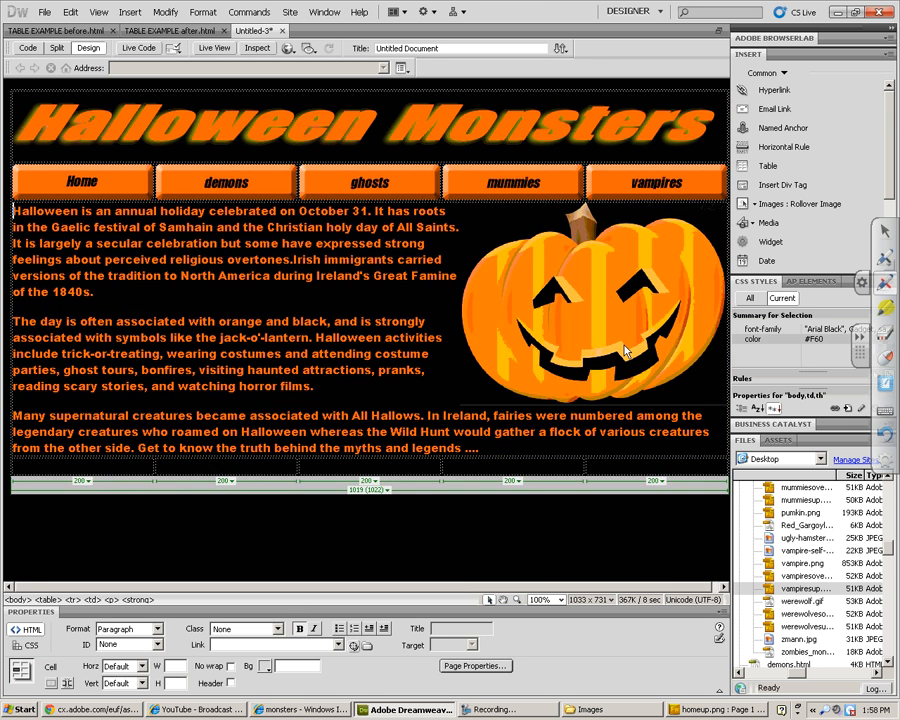
pyautogui.click(354, 434)
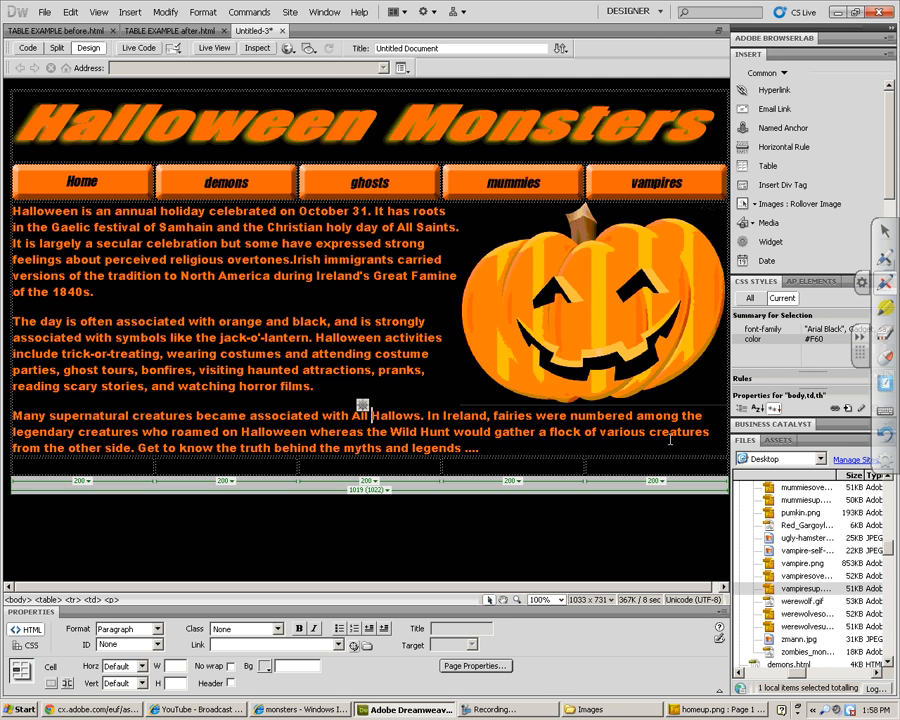
# Step: Give the pumpkin image a horizontal space of 10
pyautogui.click(484, 312)
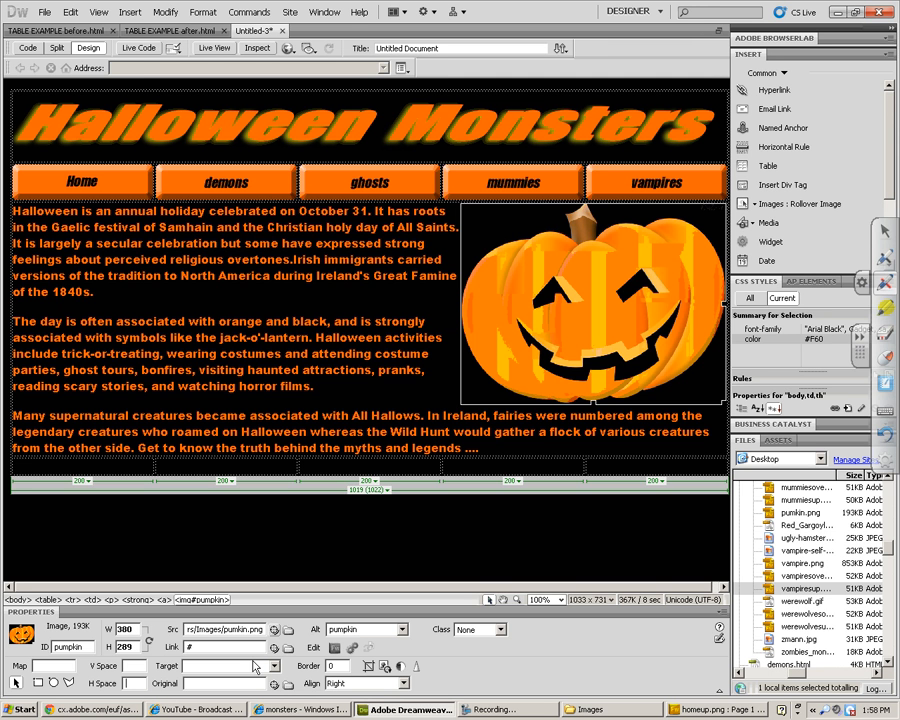
pyautogui.write('10')
pyautogui.press('Return')
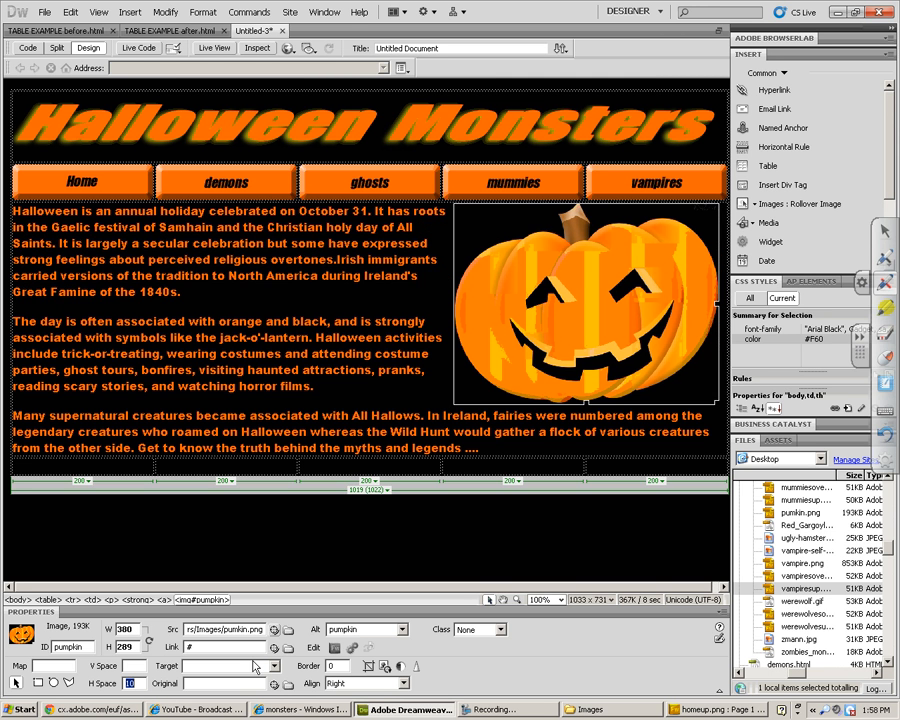
# Step: Merge the first two cells of the table's bottom row
pyautogui.moveTo(208, 466); pyautogui.dragTo(100, 474)
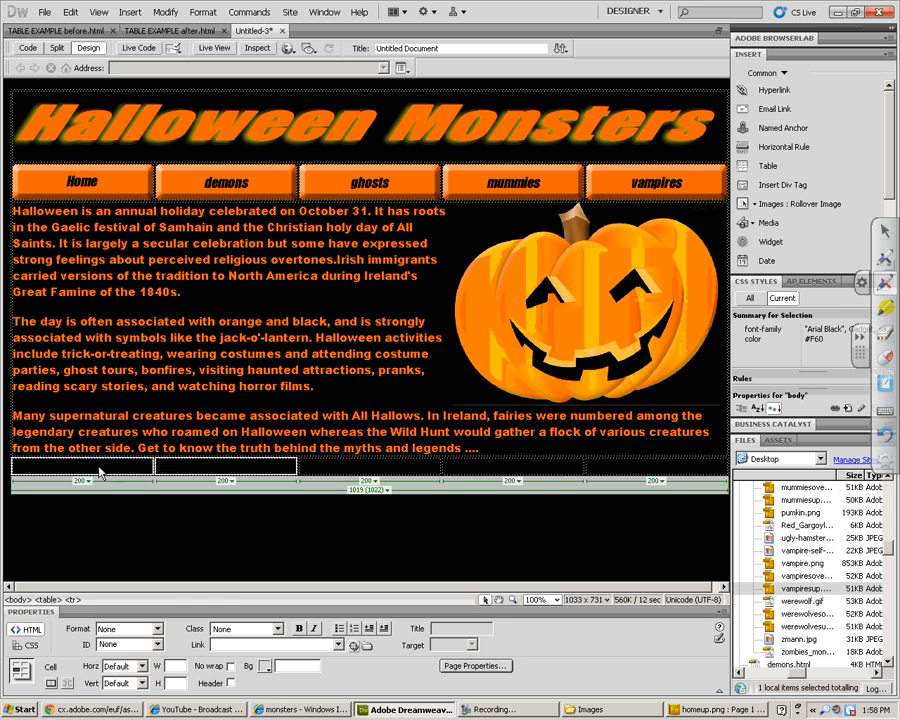
pyautogui.rightClick(115, 475)
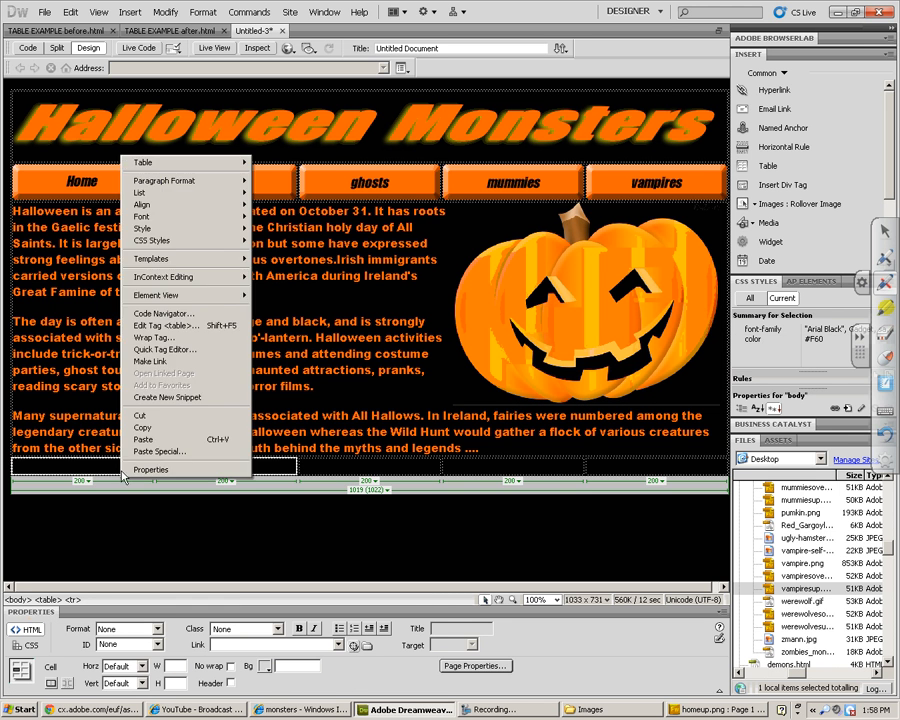
pyautogui.click(116, 470)
pyautogui.rightClick(115, 470)
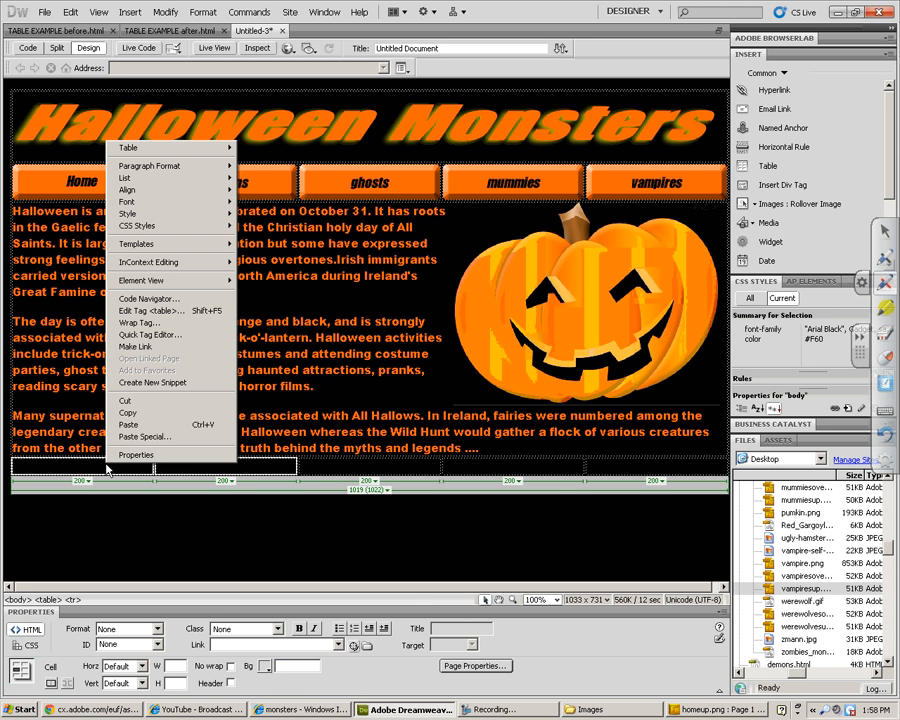
pyautogui.moveTo(183, 150)
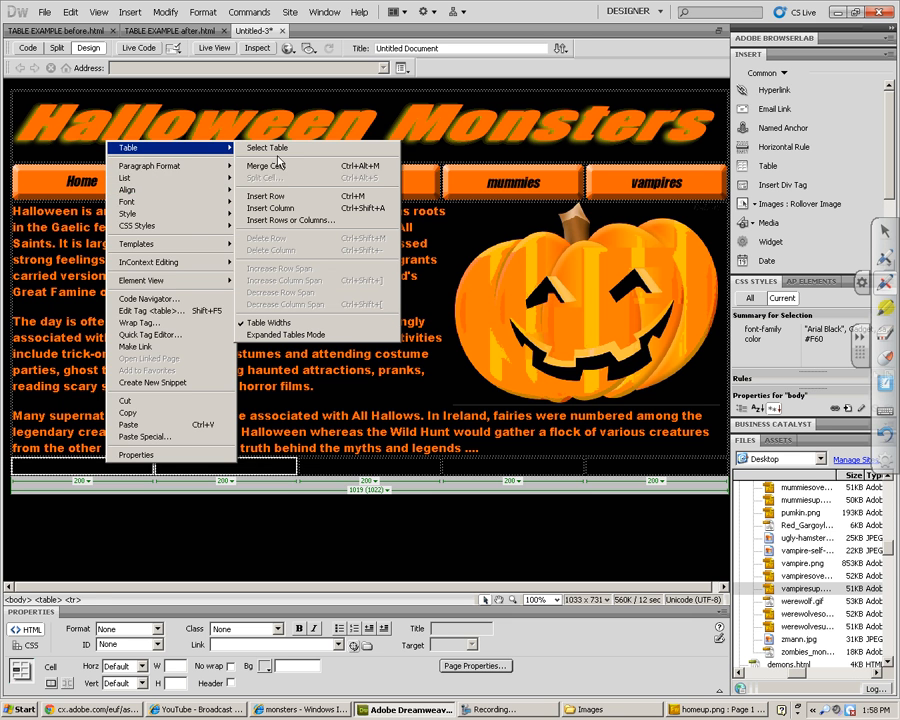
pyautogui.click(270, 161)
# Step: Merge the third and fourth cells of the table's bottom row
pyautogui.moveTo(424, 466); pyautogui.dragTo(462, 469)
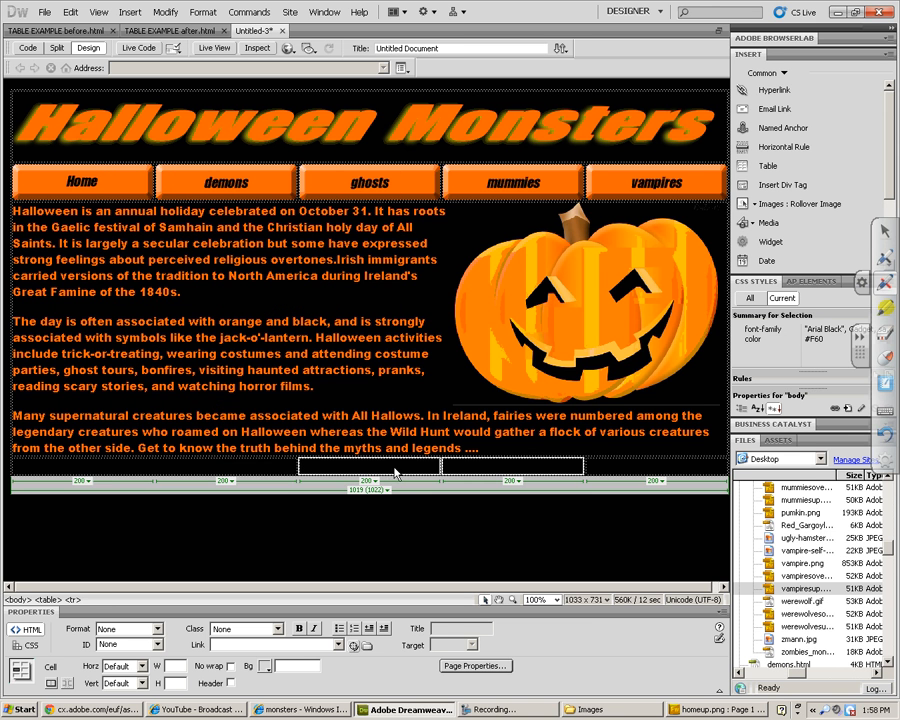
pyautogui.rightClick(389, 463)
pyautogui.moveTo(440, 147)
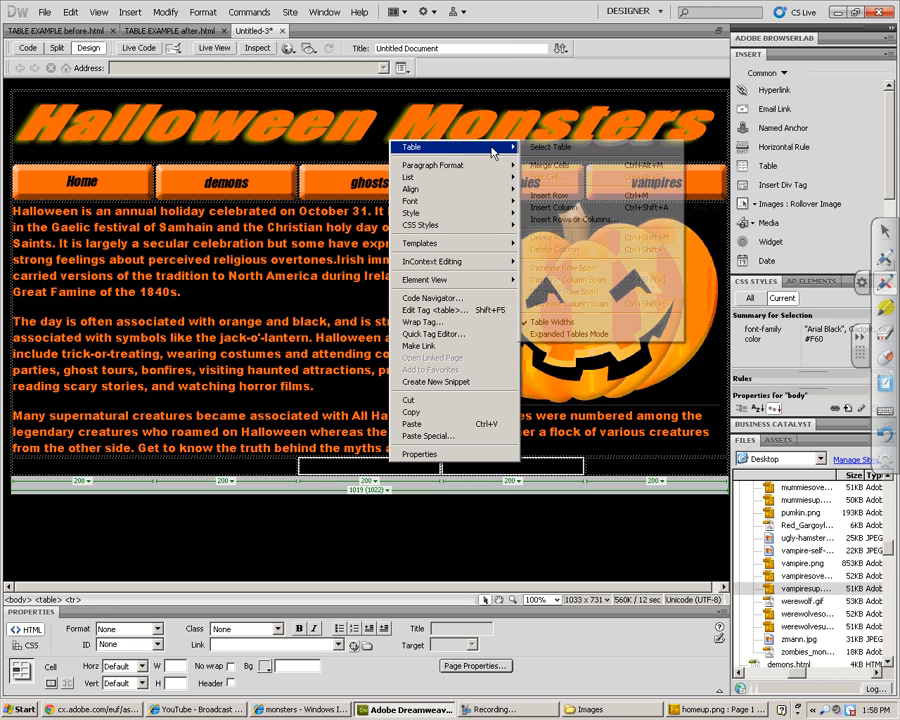
pyautogui.click(575, 166)
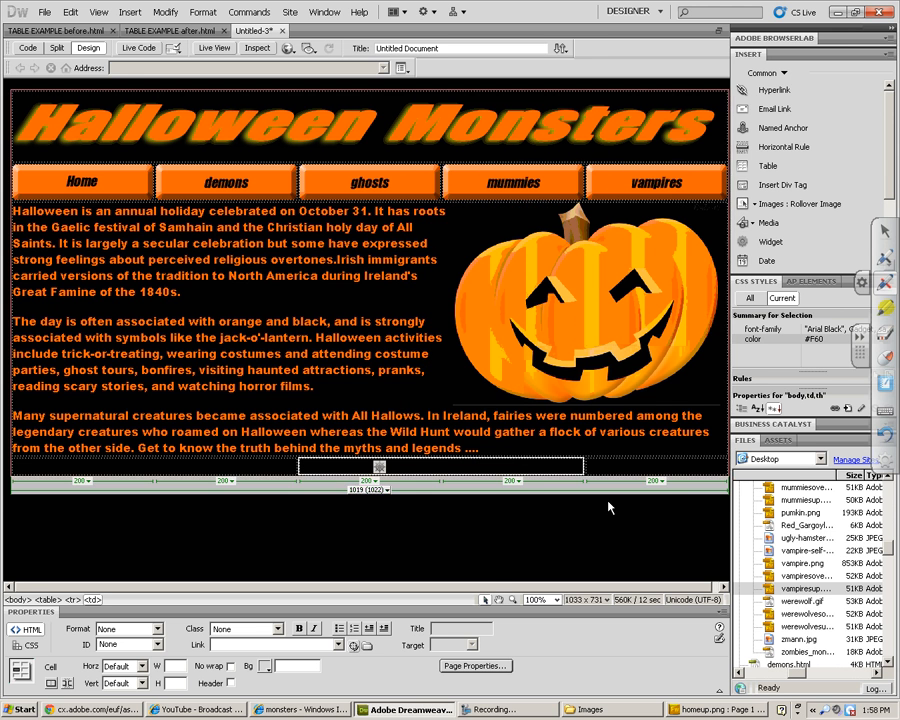
pyautogui.moveTo(540, 587); pyautogui.dragTo(570, 588)
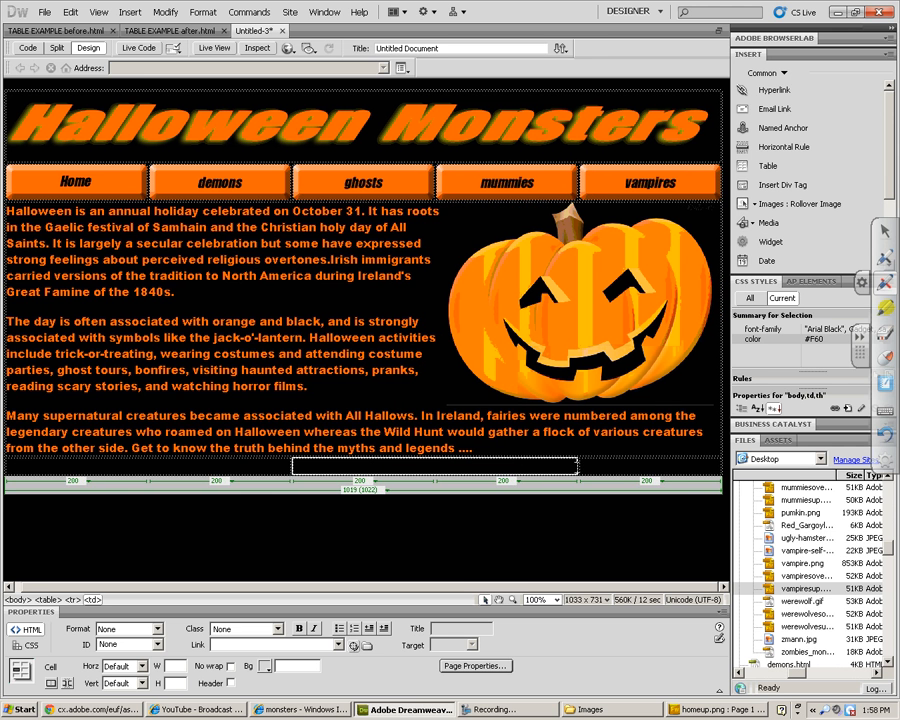
pyautogui.moveTo(578, 467); pyautogui.dragTo(503, 465)
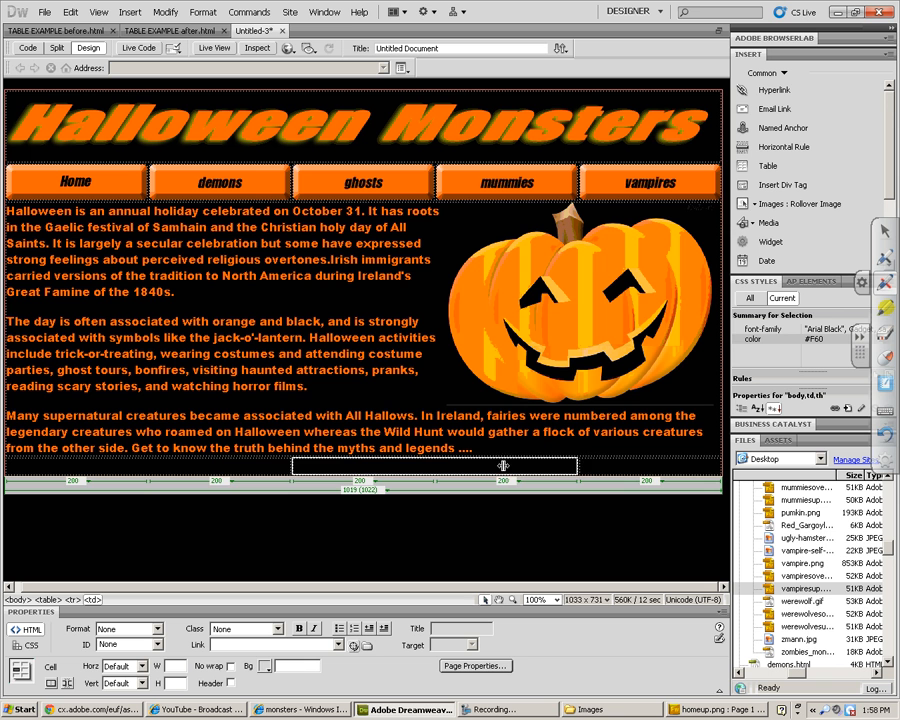
# Step: Fill the three bottom-row cells from left to right with the author's name, "Source:" and "Fall 2014"
pyautogui.click(623, 470)
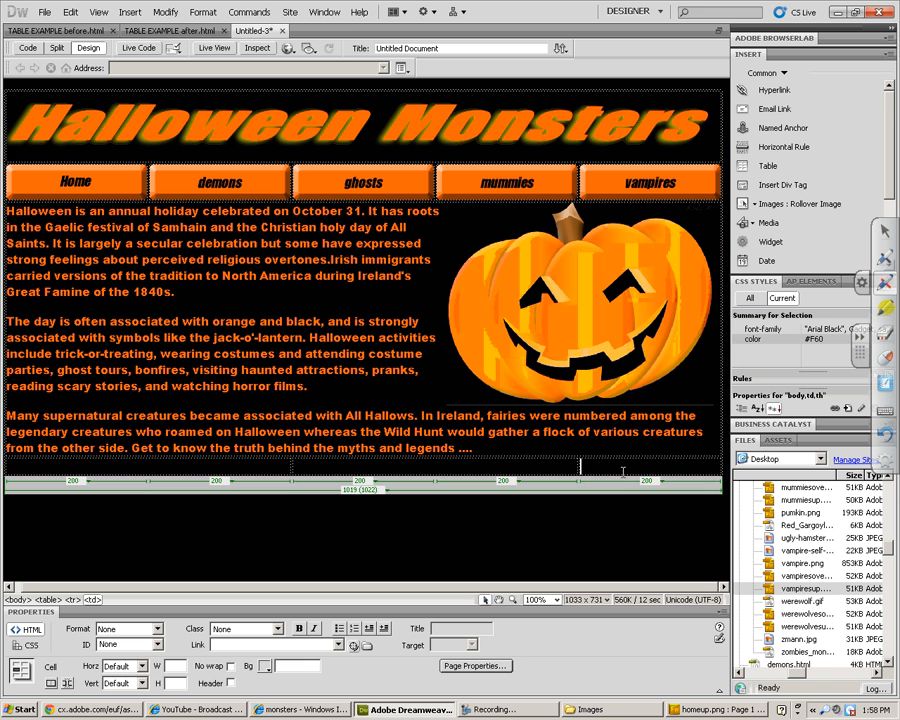
pyautogui.click(292, 464)
pyautogui.click(197, 464)
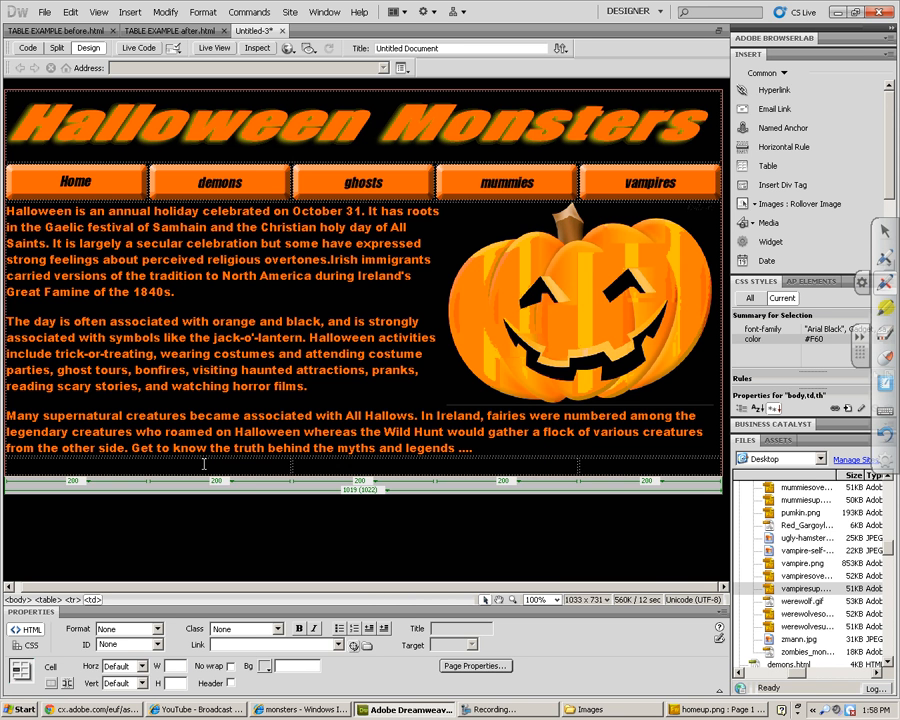
pyautogui.write('Mr Zimmermann')
pyautogui.press('Tab')
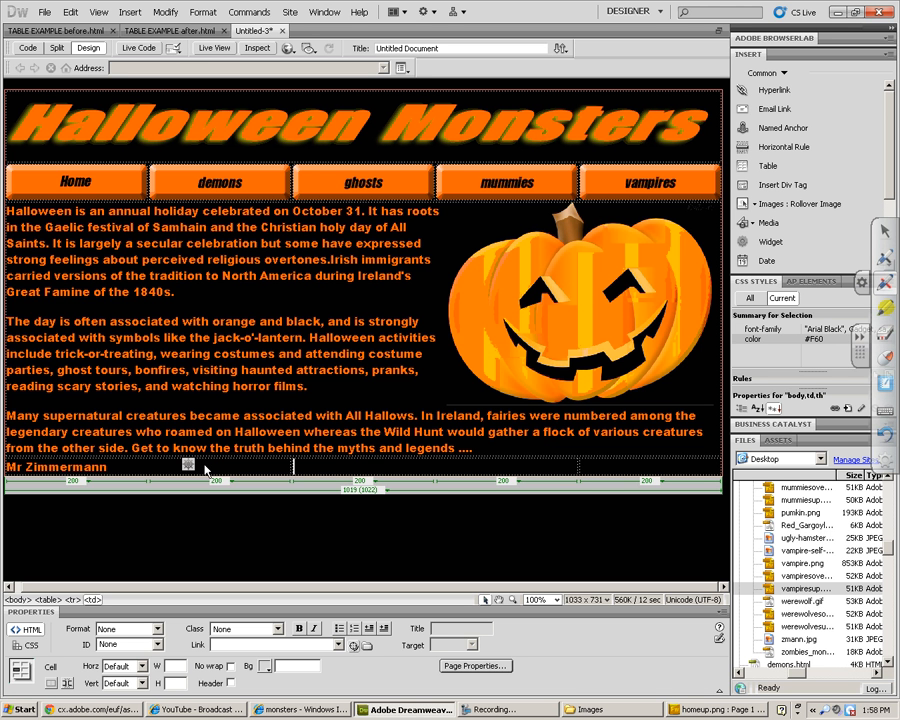
pyautogui.write('Source:')
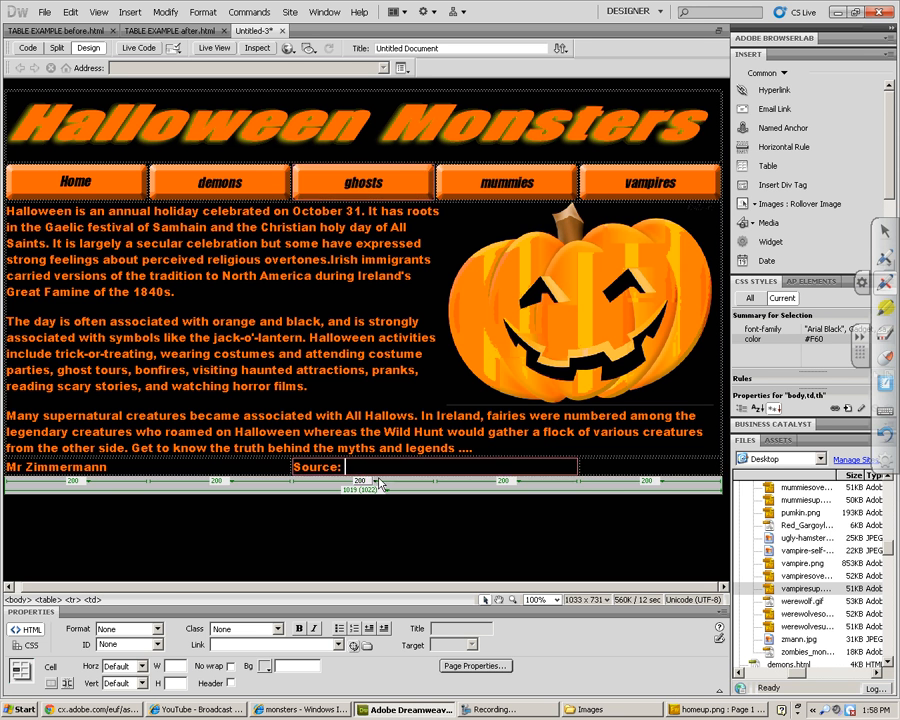
pyautogui.click(621, 469)
pyautogui.write('Fall 2')
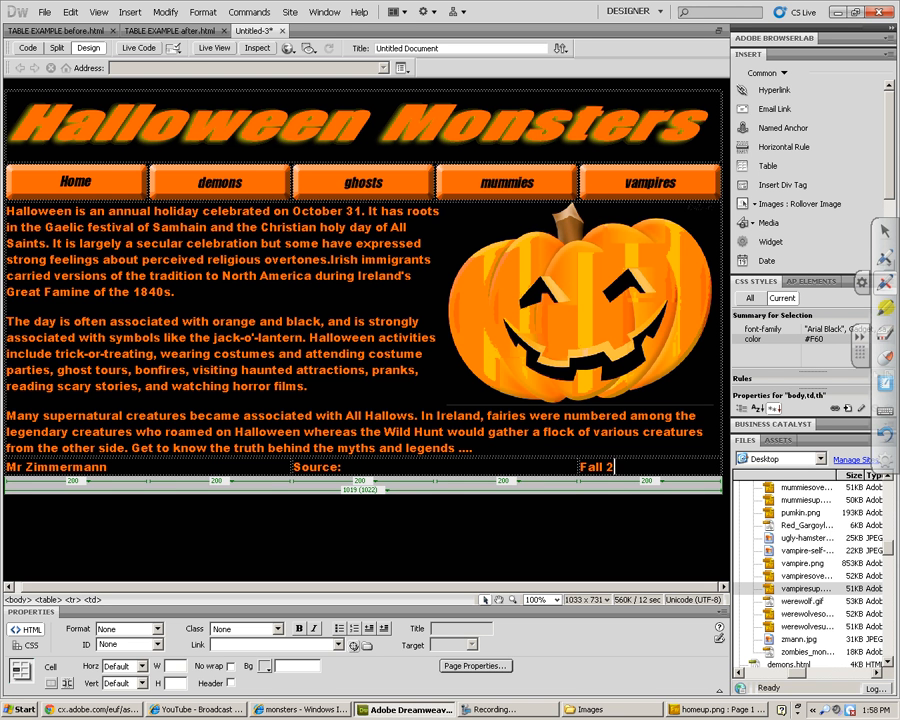
pyautogui.write('014')
pyautogui.click(455, 432)
pyautogui.hotkey('shift', 'Left')
pyautogui.hotkey('shift', 'Left')
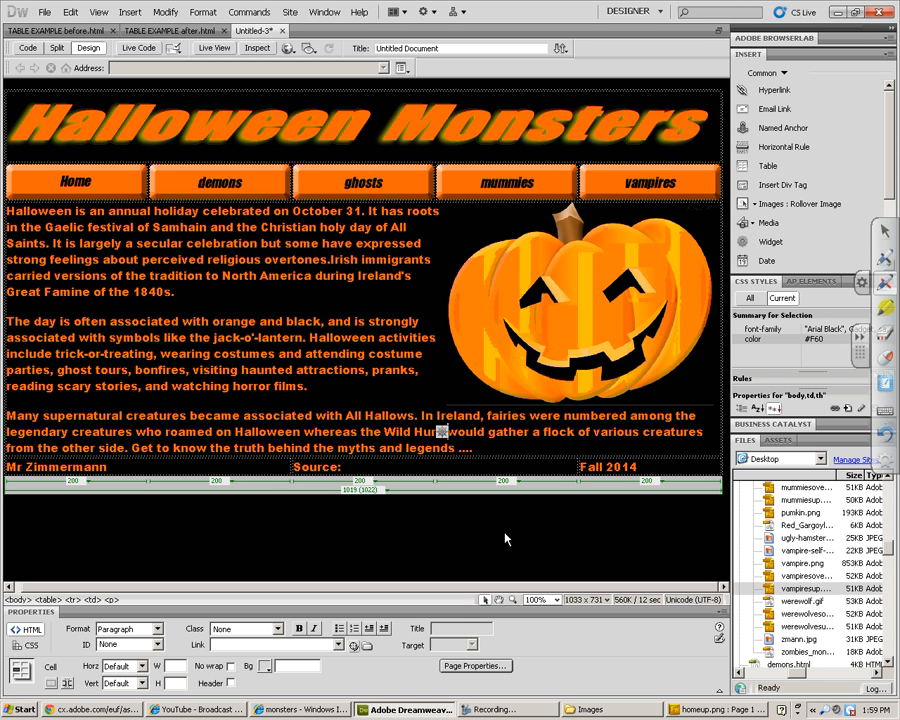
# Step: Save the page as "video" in the halloween_Monsters folder and preview it in Internet Explorer
pyautogui.hotkey('ctrl', 'w')
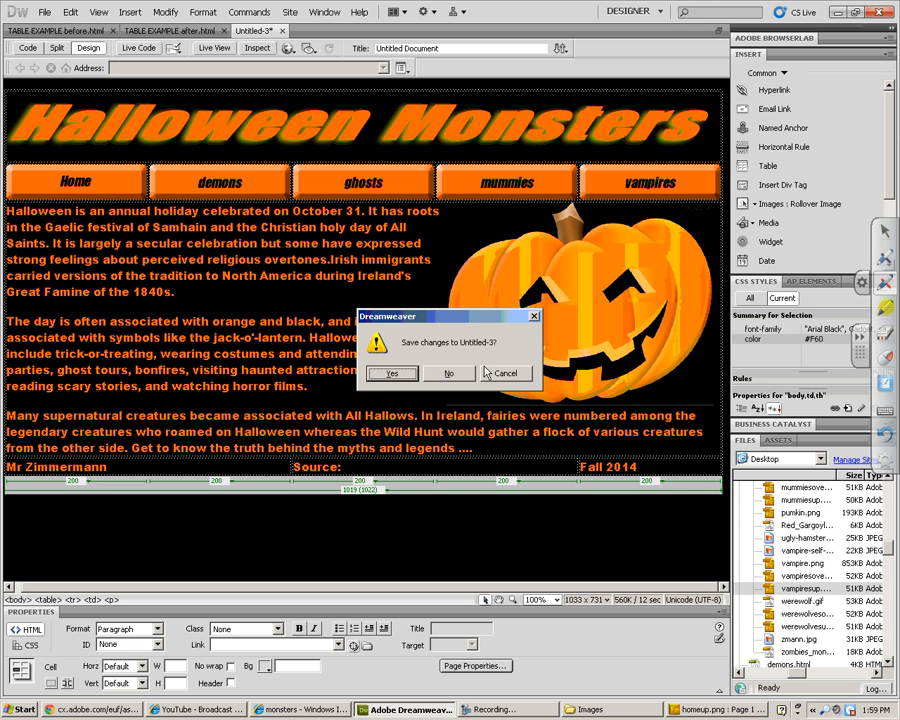
pyautogui.click(391, 373)
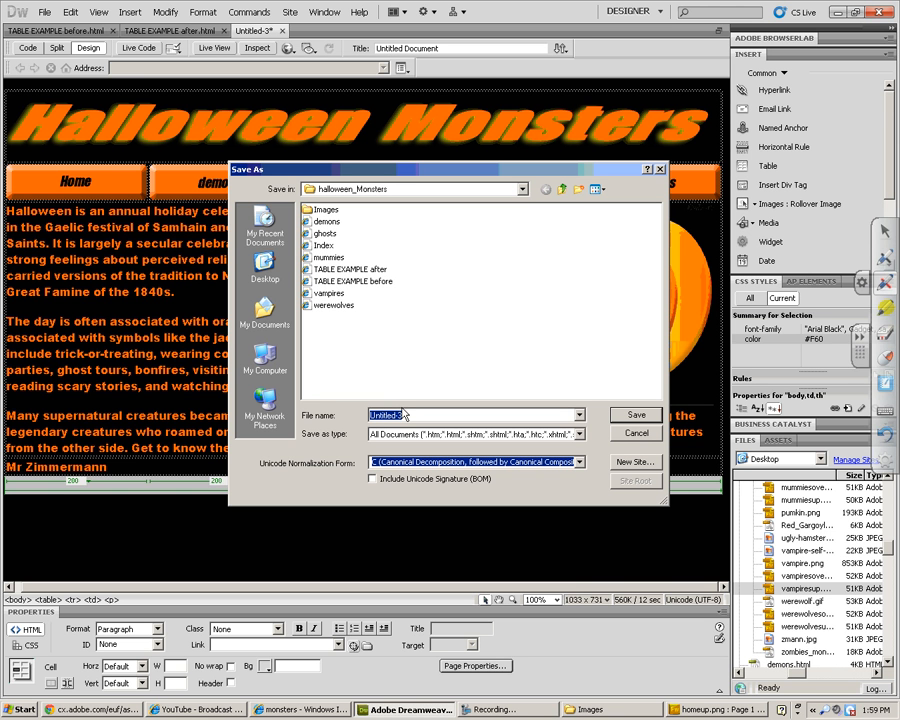
pyautogui.write('video')
pyautogui.click(637, 412)
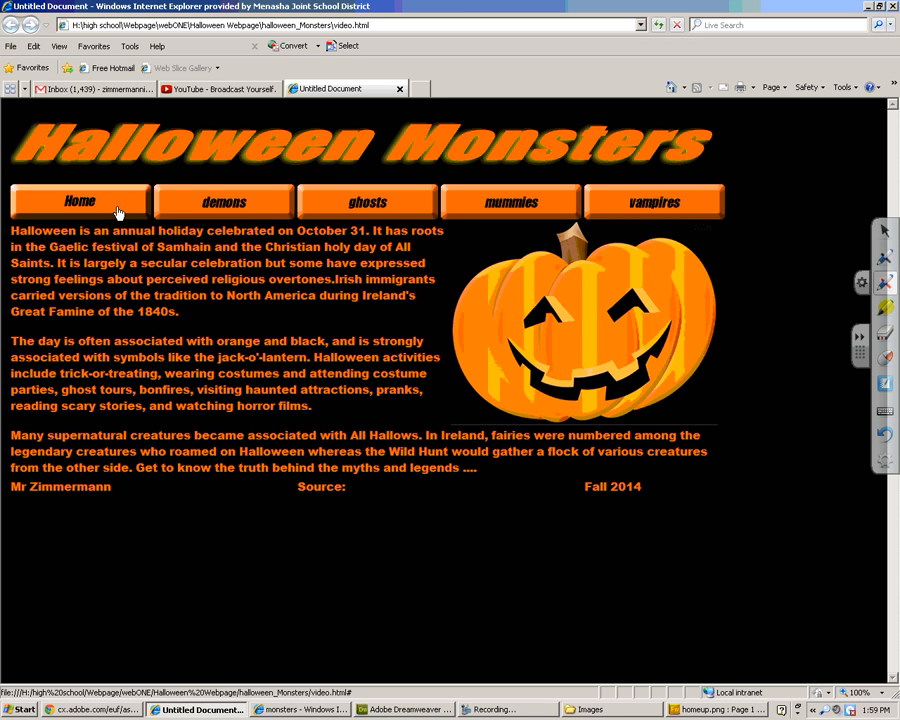
# Step: Restore the Internet Explorer preview to a floating window and resize it to check how the page layout behaves
pyautogui.click(880, 7)
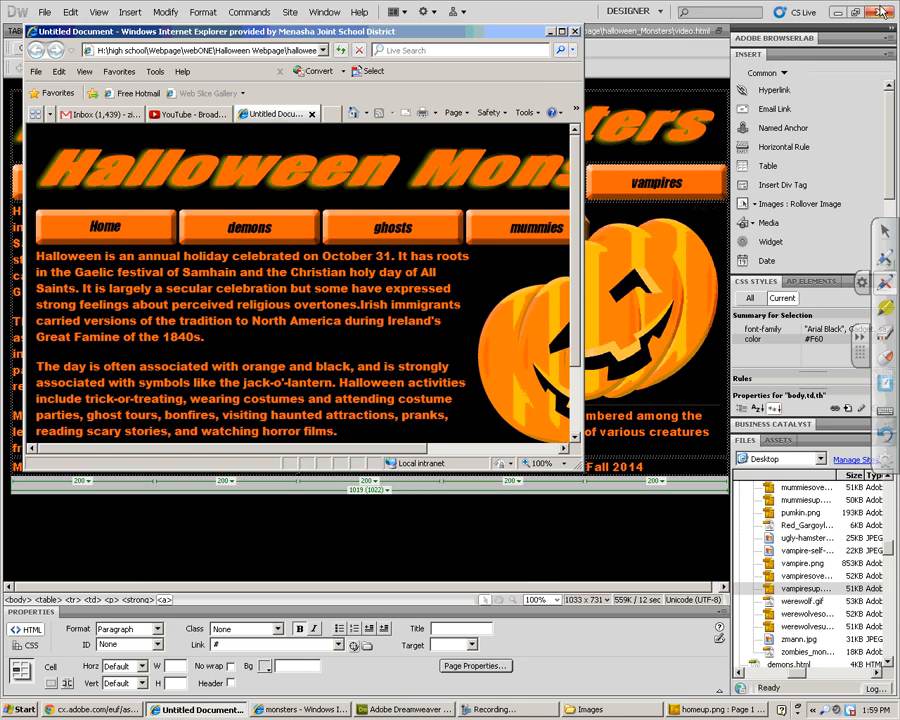
pyautogui.moveTo(578, 486); pyautogui.dragTo(193, 488)
pyautogui.moveTo(42, 495); pyautogui.dragTo(800, 592)
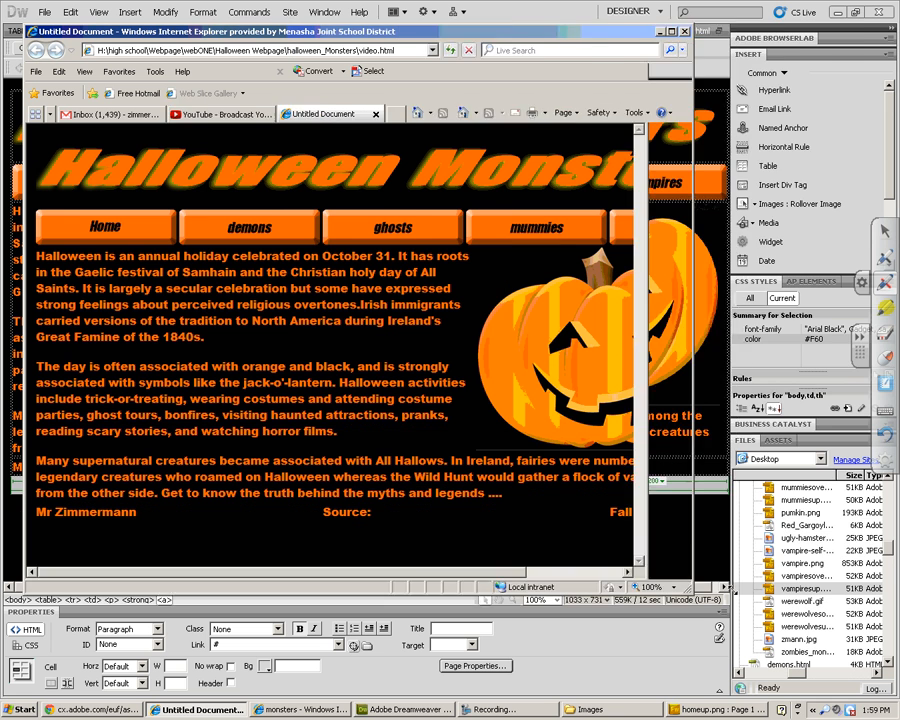